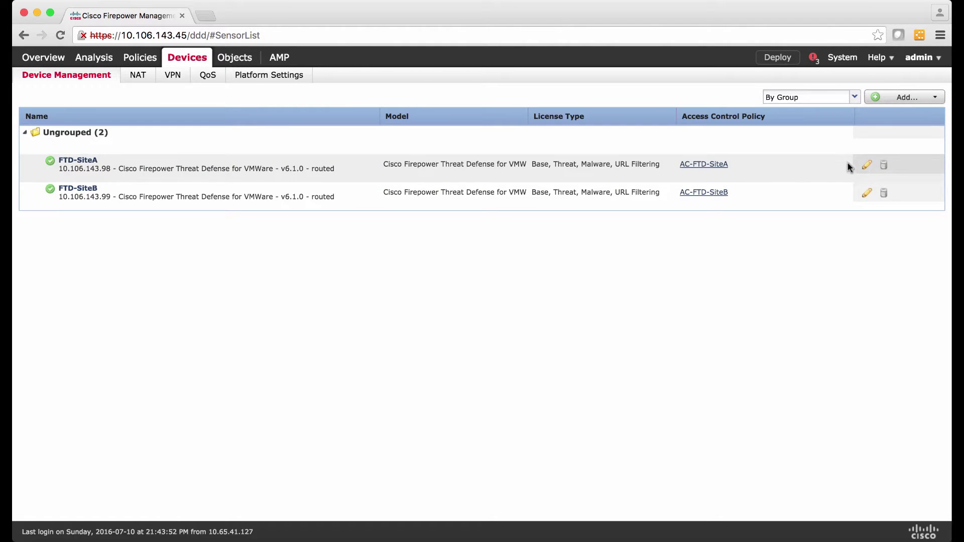
# Review the interface configuration of the FTD-SiteA and FTD-SiteB devices.
pyautogui.click(867, 165)
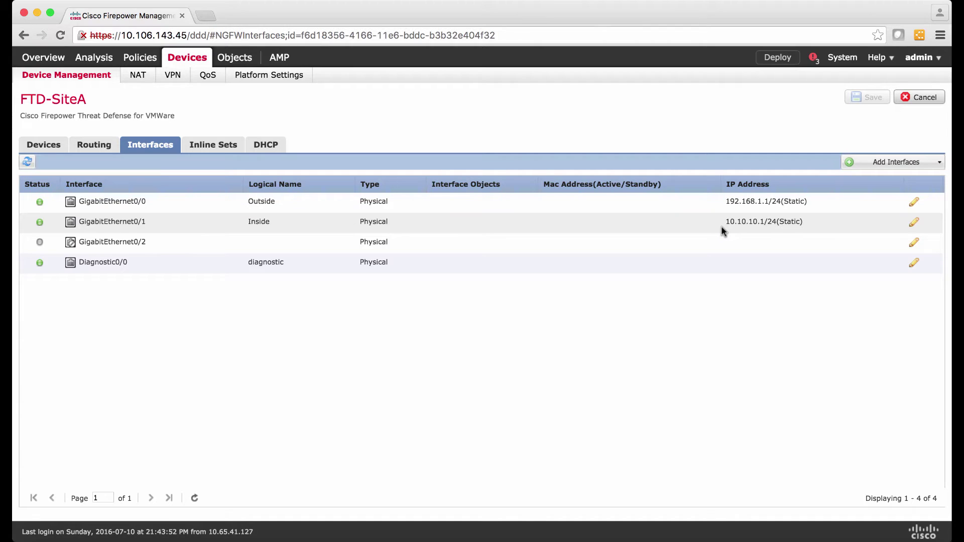
pyautogui.click(71, 79)
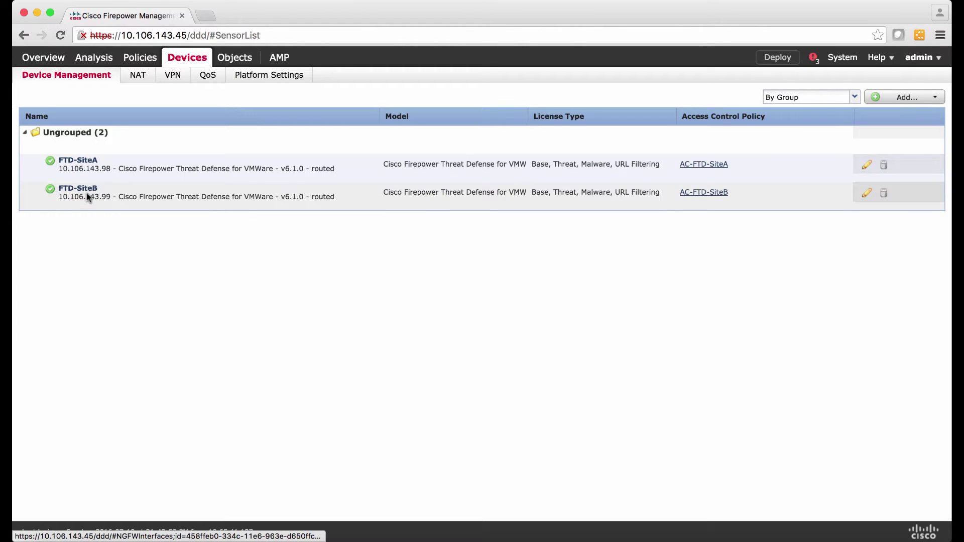
pyautogui.click(867, 196)
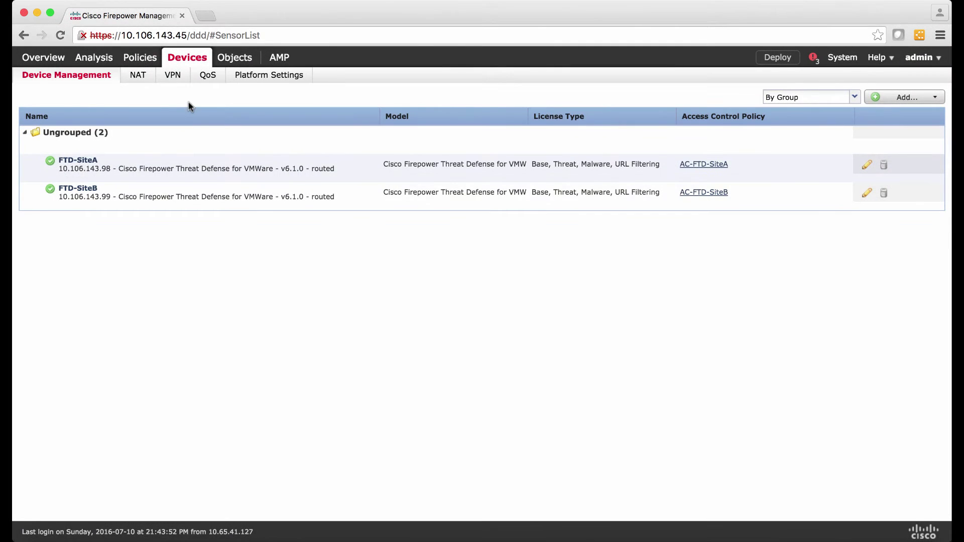
# Start a new VPN topology for Firepower Threat Defense devices and name it S2SVPN-SiteA2B.
pyautogui.click(174, 77)
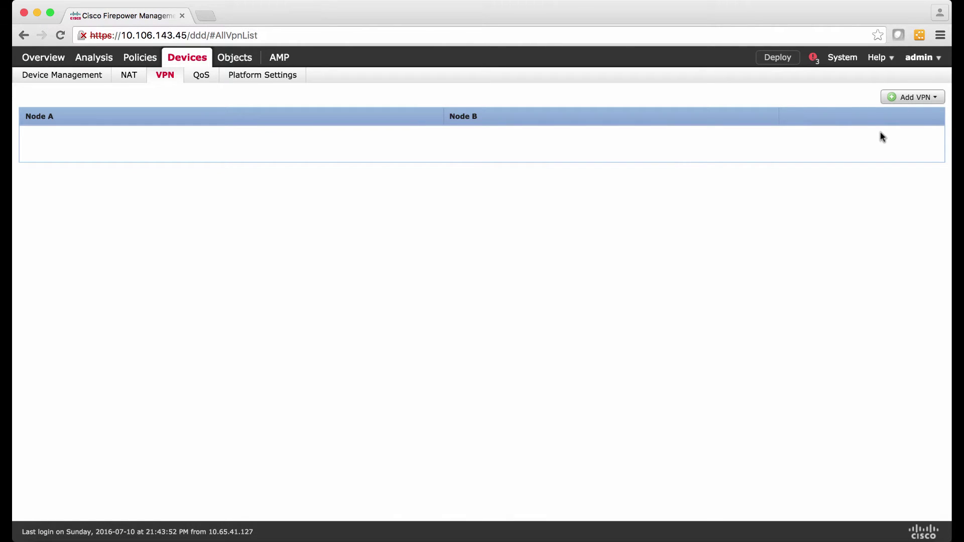
pyautogui.click(936, 98)
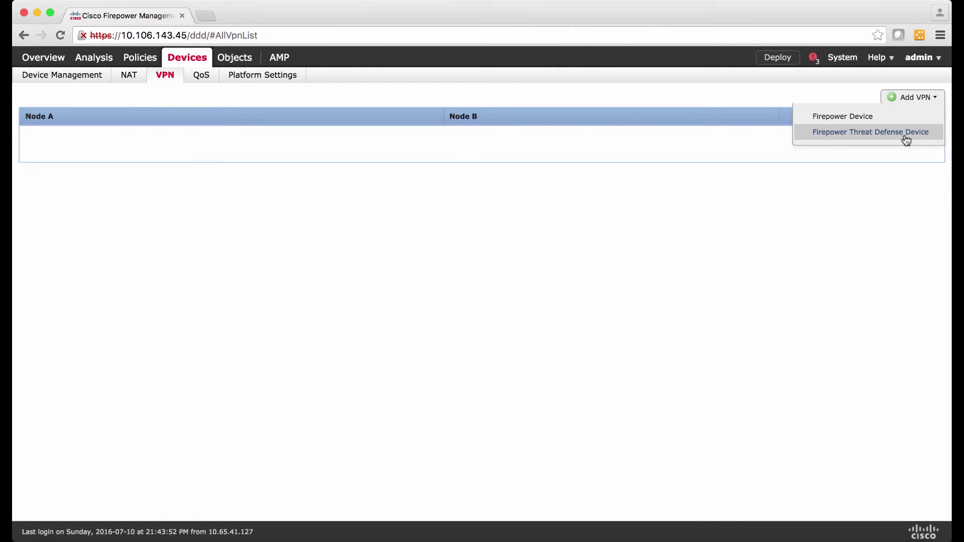
pyautogui.click(906, 139)
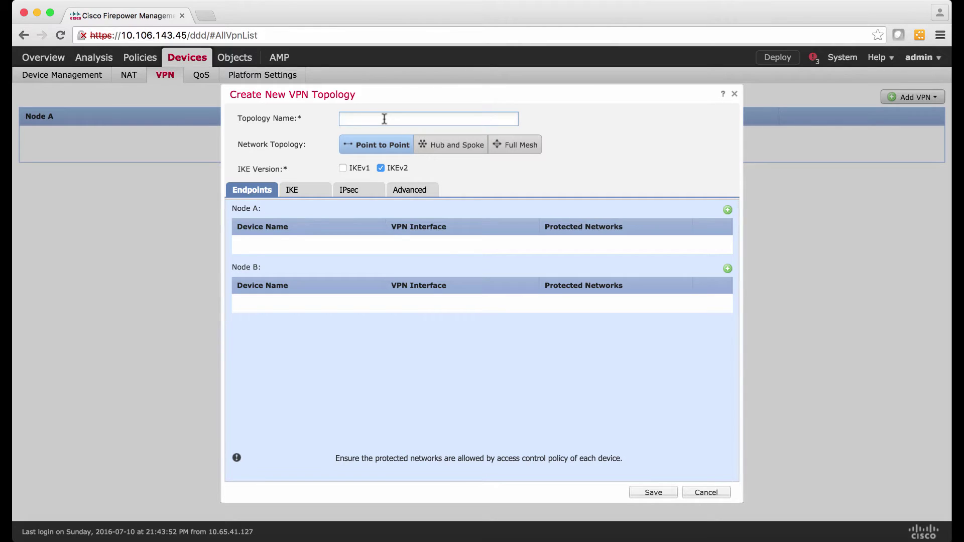
pyautogui.write('S2SVPN-SiteA2B')
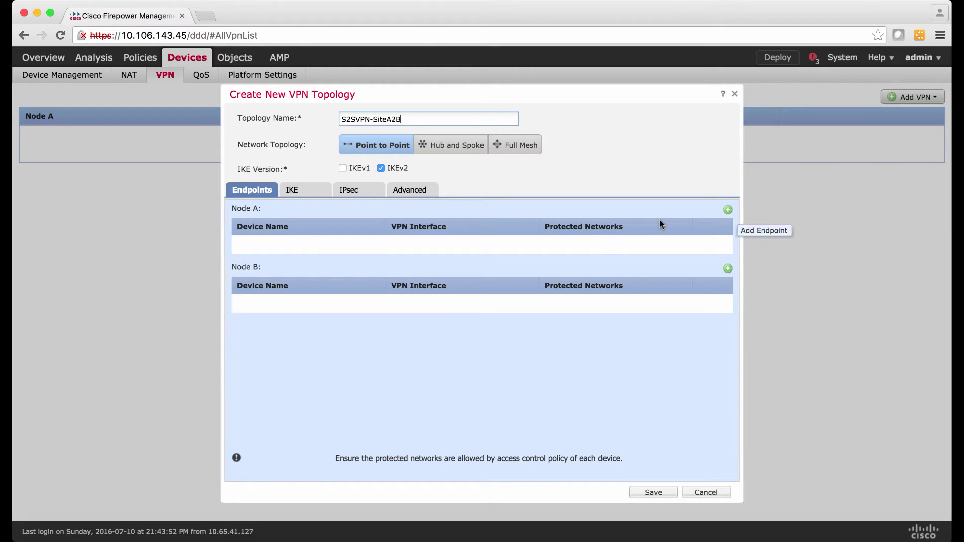
# Start a Node A endpoint using device FTD-SiteA and its Outside interface.
pyautogui.click(728, 209)
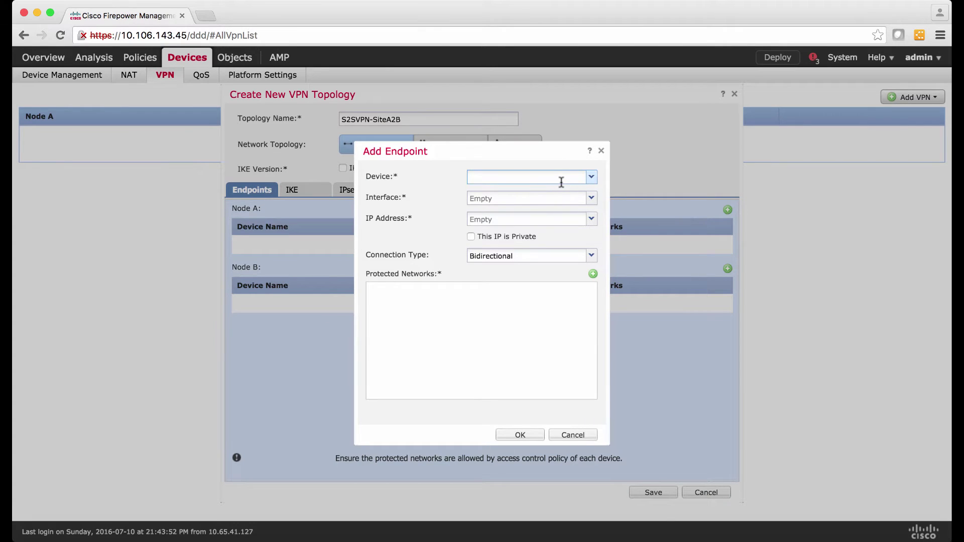
pyautogui.click(592, 179)
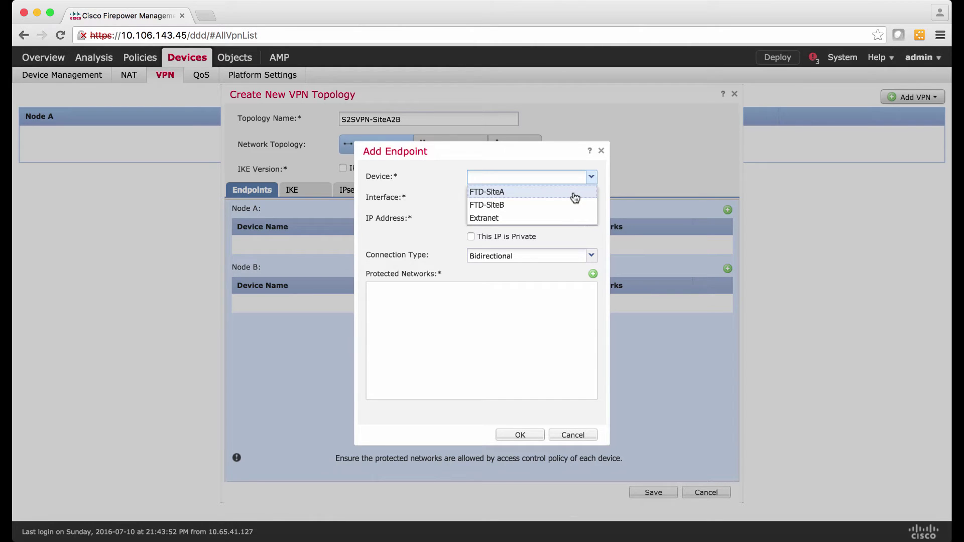
pyautogui.click(575, 198)
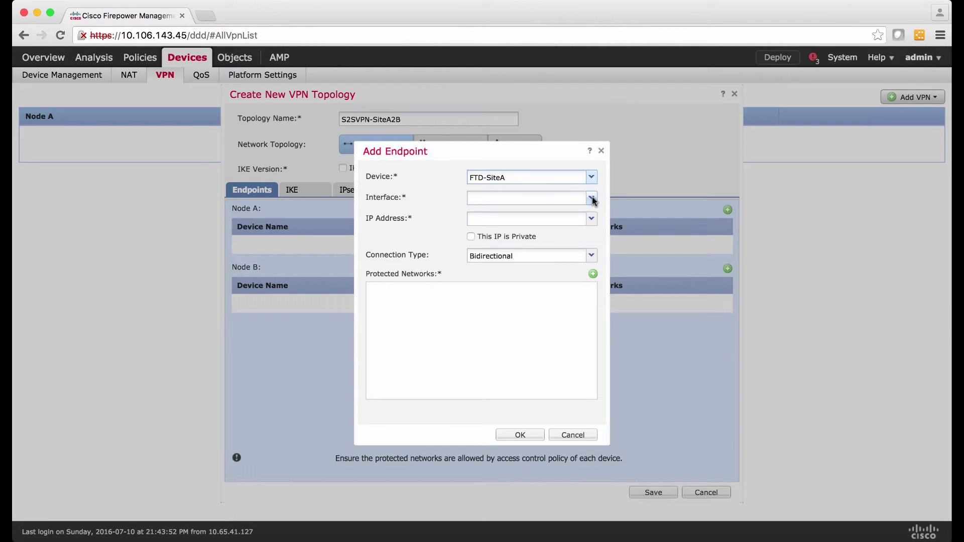
pyautogui.click(592, 199)
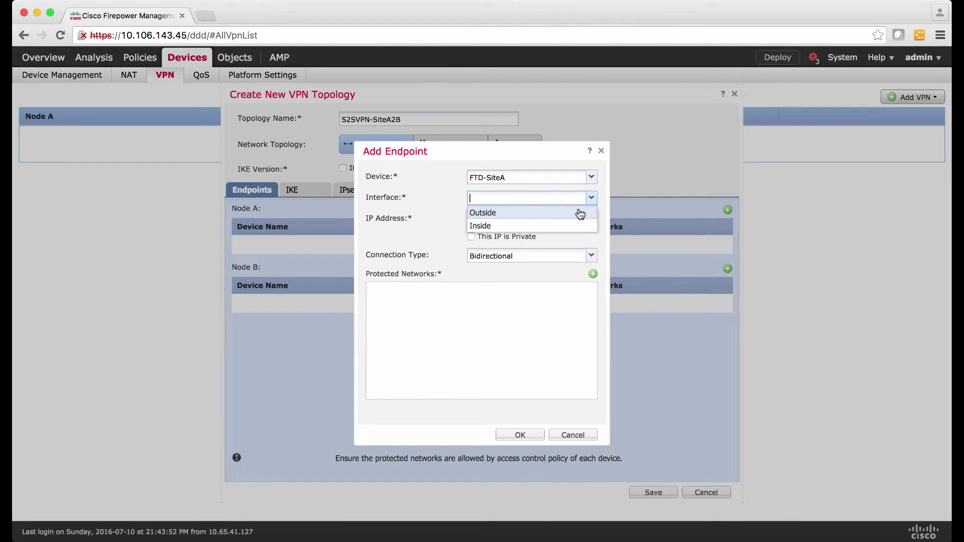
pyautogui.click(580, 214)
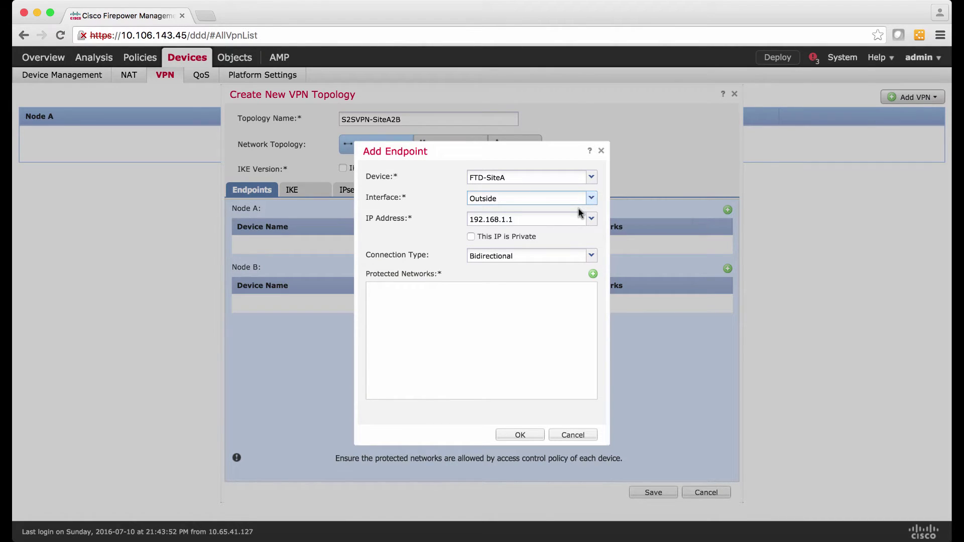
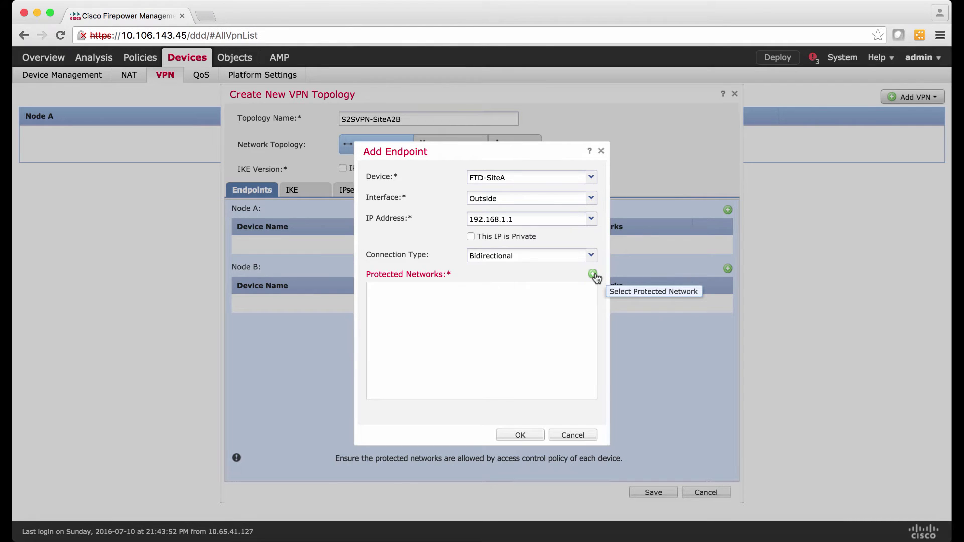
# Create a network object named SiteA-InsideNW for 10.10.10.0/24 from the endpoint's protected network selection.
pyautogui.click(594, 274)
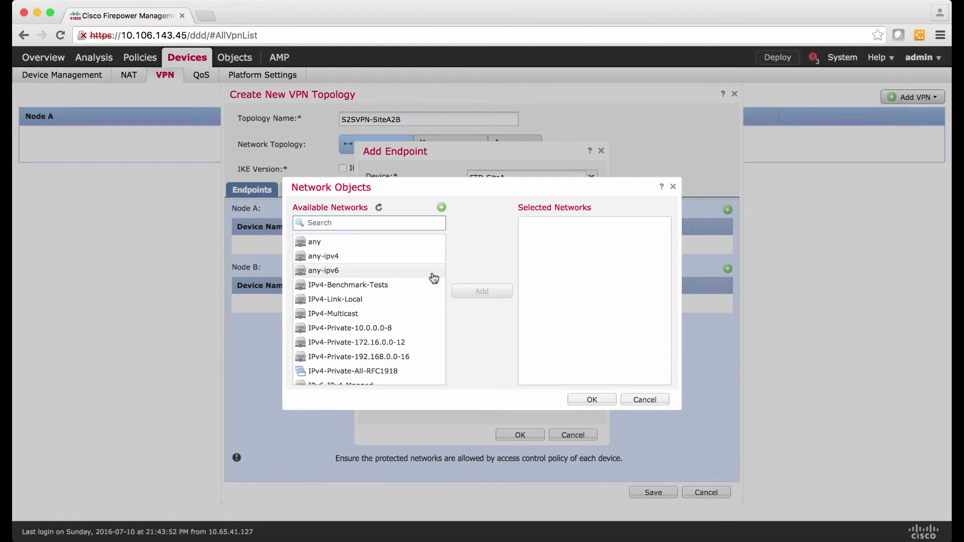
pyautogui.scroll(-3, 390, 354)
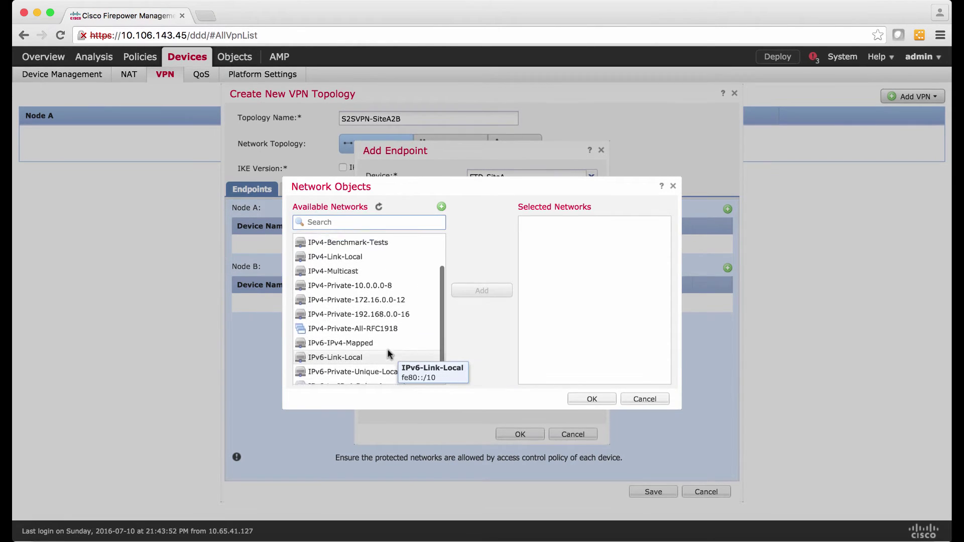
pyautogui.scroll(3, 390, 354)
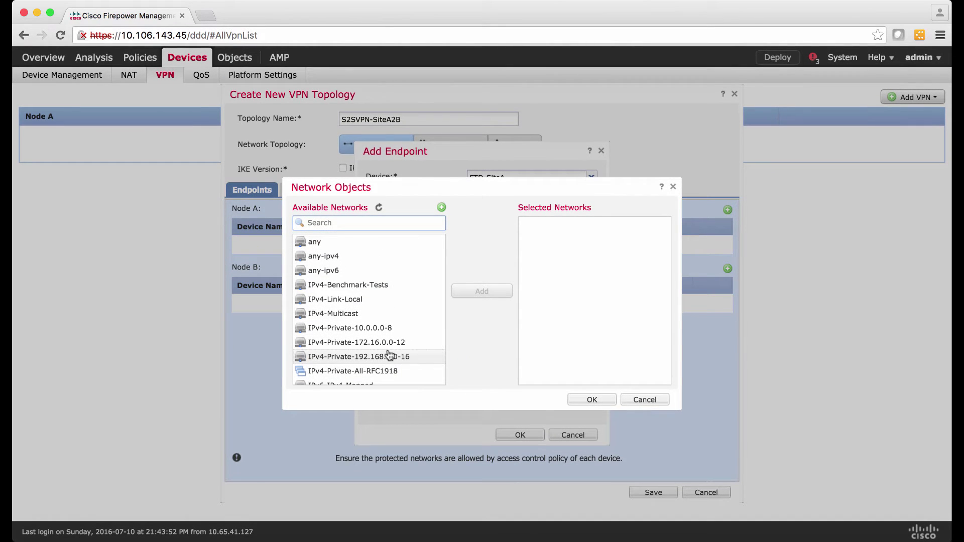
pyautogui.click(441, 208)
pyautogui.write('SiteA-InsideNW')
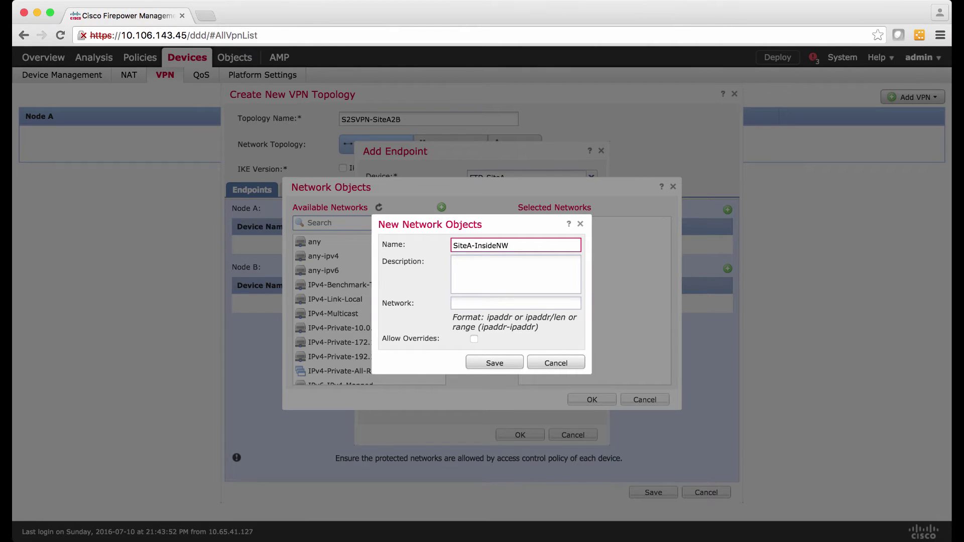
pyautogui.click(469, 303)
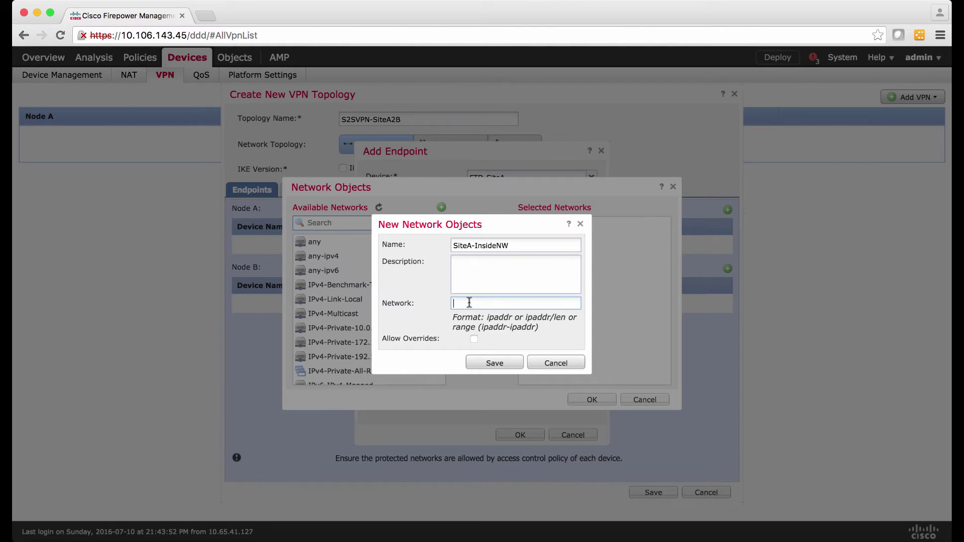
pyautogui.write('10.10.10.0/24')
pyautogui.click(493, 367)
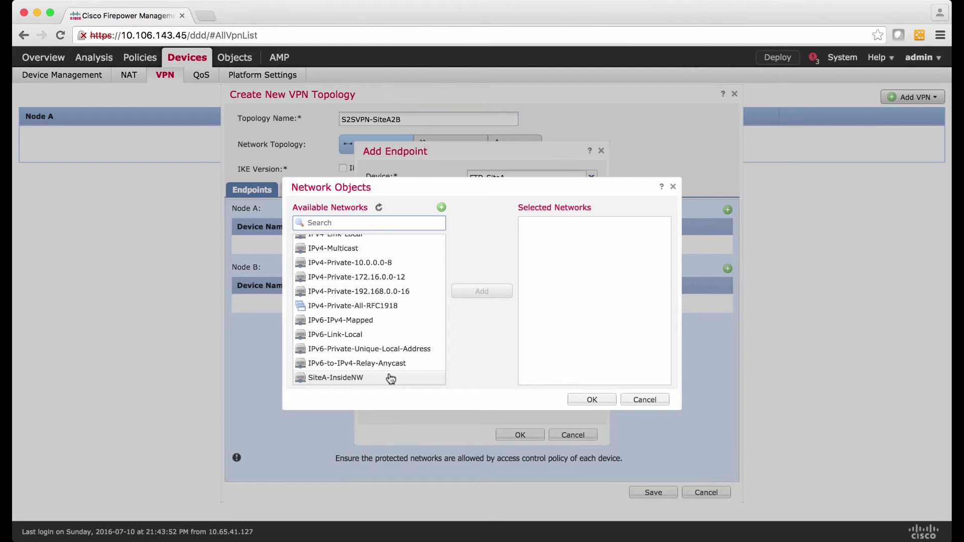
# Assign SiteA-InsideNW as the protected network and confirm the Node A endpoint.
pyautogui.click(391, 379)
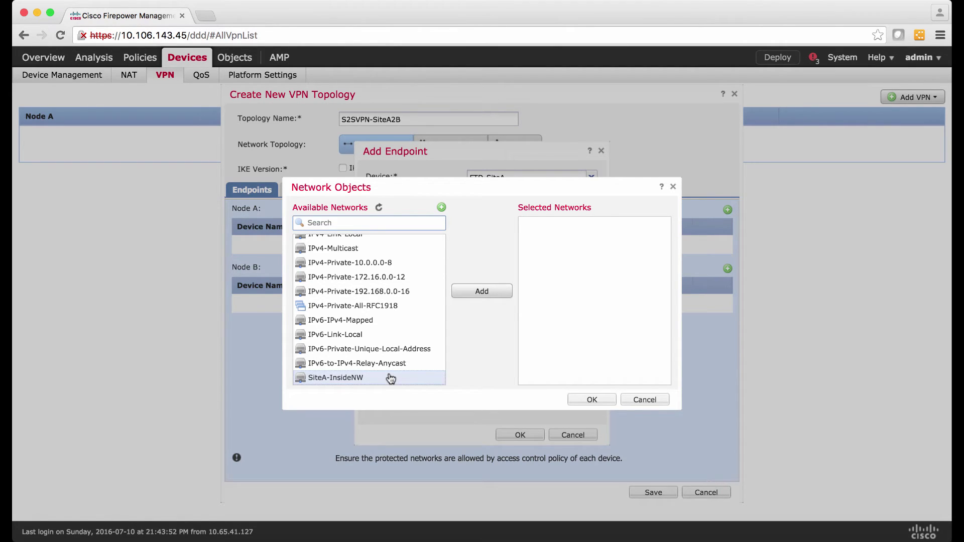
pyautogui.click(460, 291)
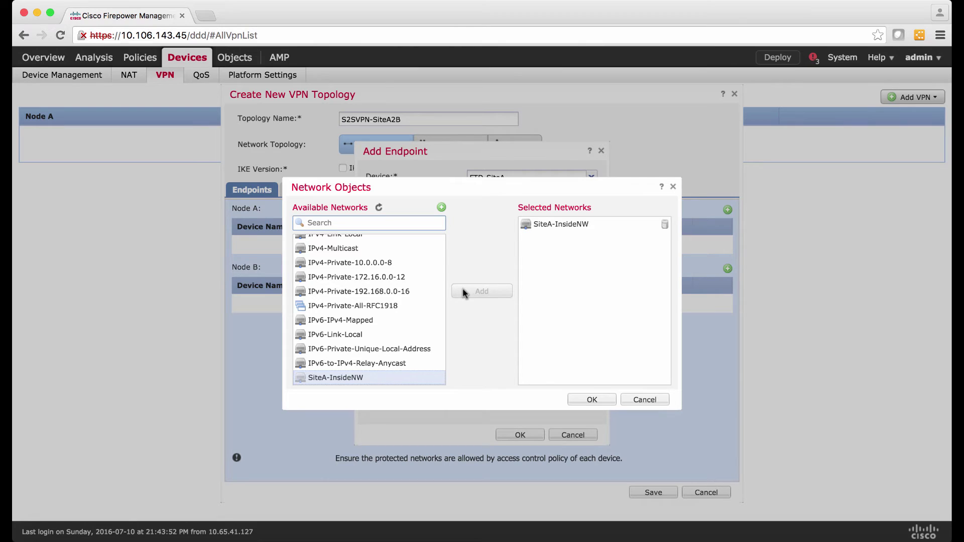
pyautogui.click(597, 401)
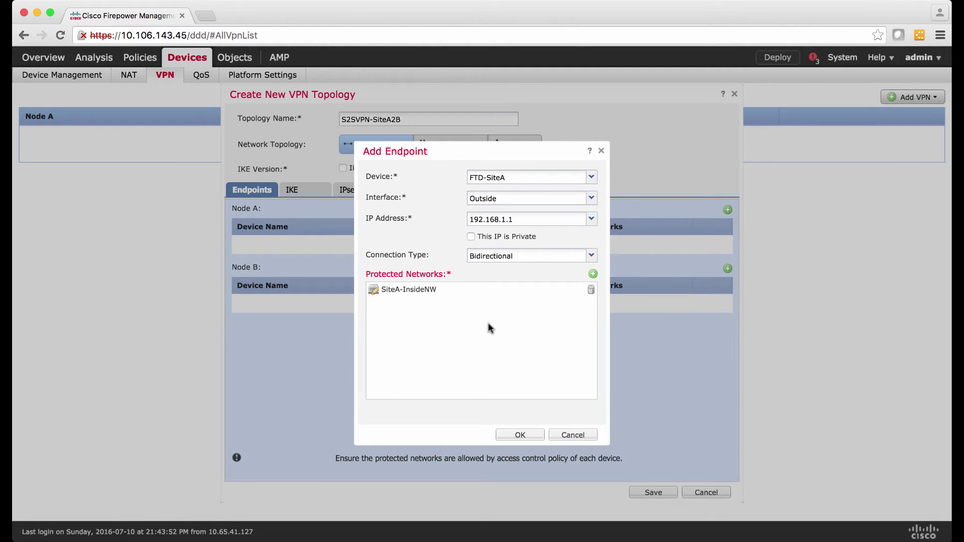
pyautogui.click(512, 435)
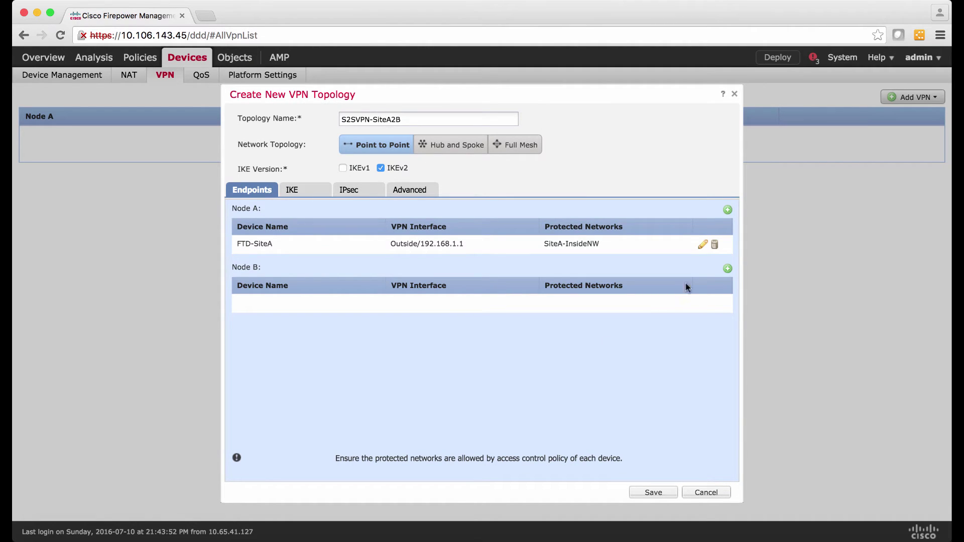
# Start a Node B endpoint using device FTD-SiteB and its Outside interface.
pyautogui.click(728, 269)
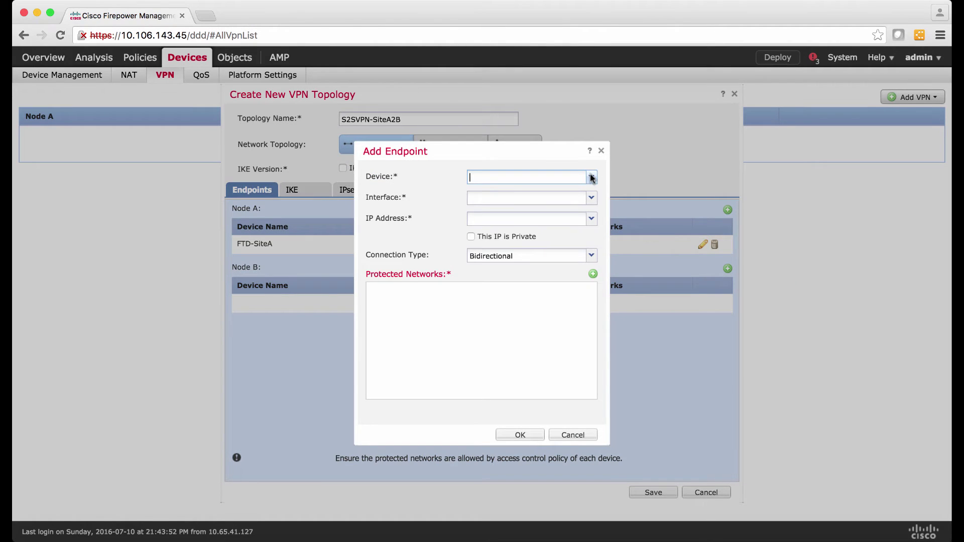
pyautogui.click(592, 178)
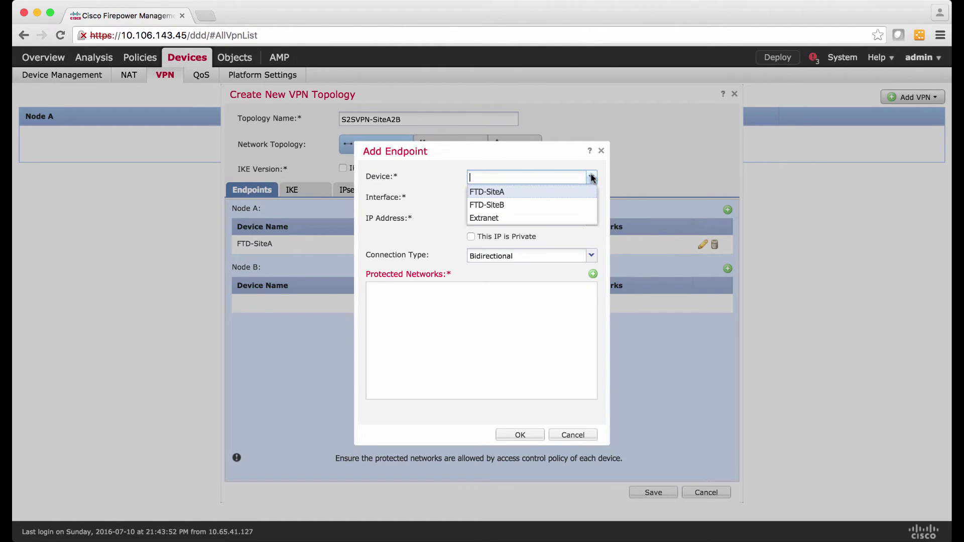
pyautogui.click(566, 205)
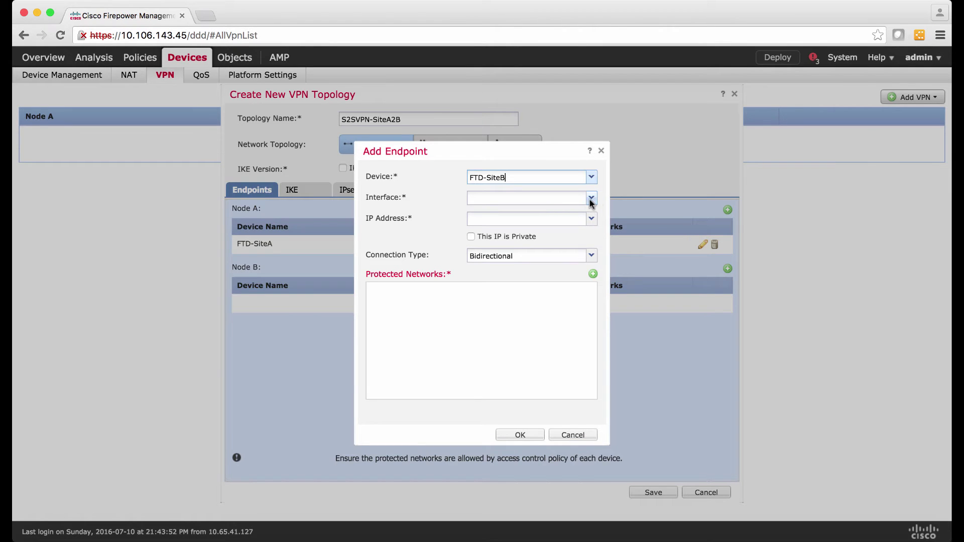
pyautogui.click(591, 198)
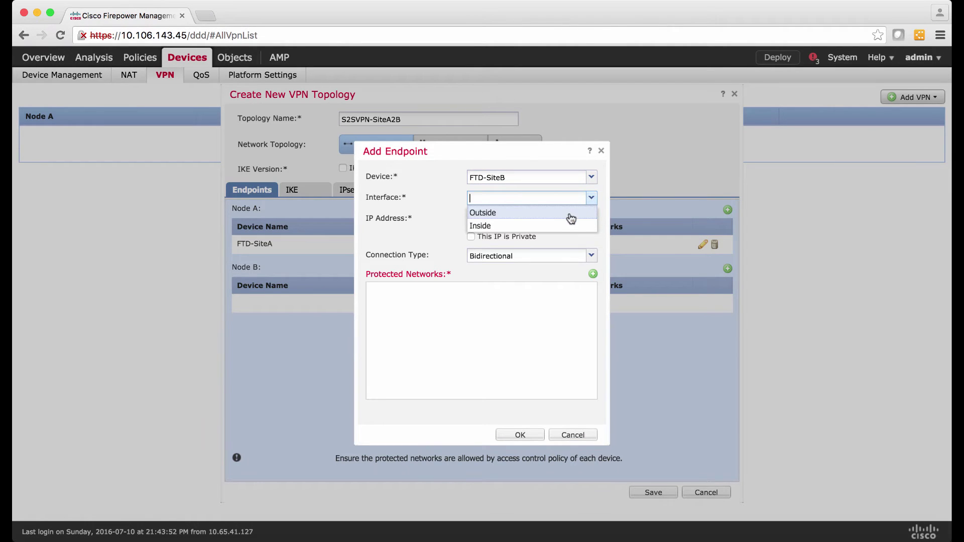
pyautogui.click(571, 213)
pyautogui.click(550, 224)
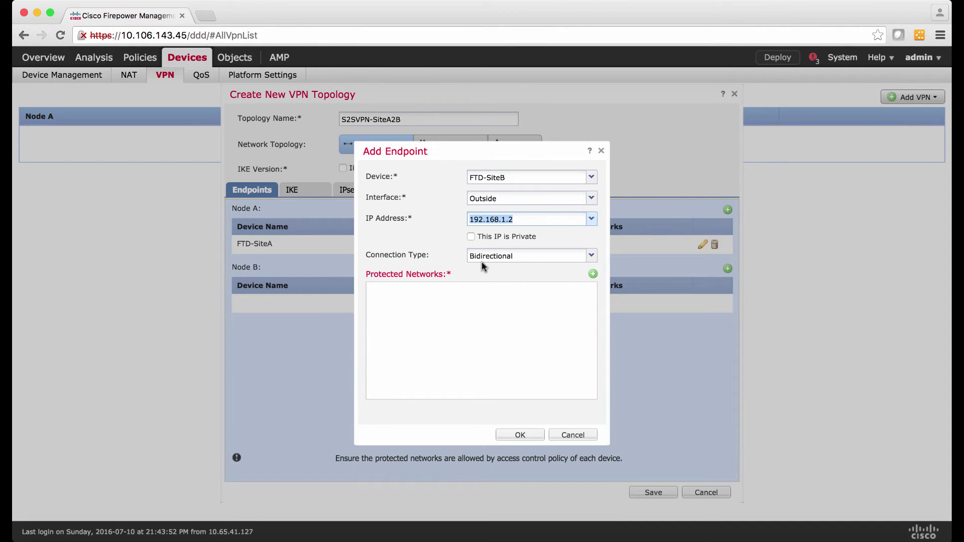
# Create a network object named SiteB-InsideNW for 10.20.20.0/24 from the Node B protected network selection.
pyautogui.click(593, 276)
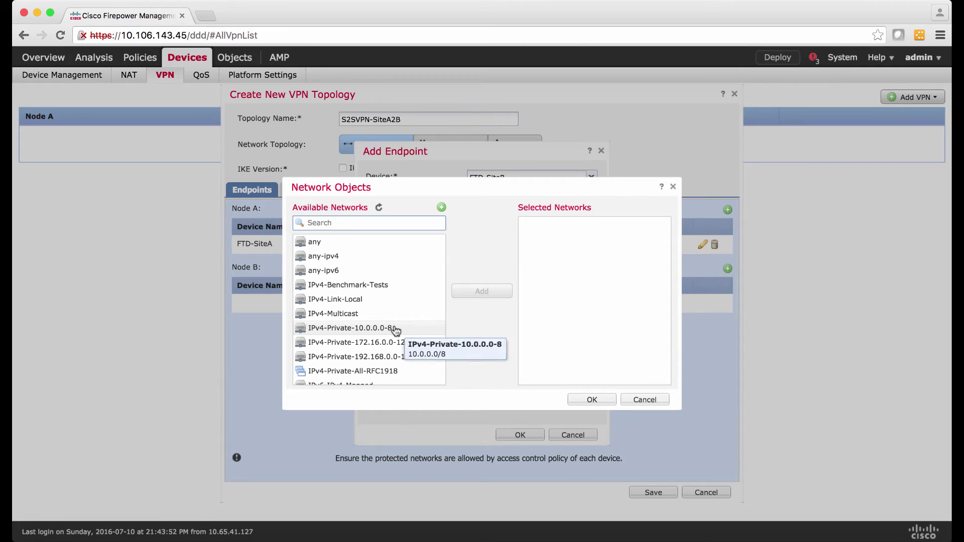
pyautogui.click(441, 207)
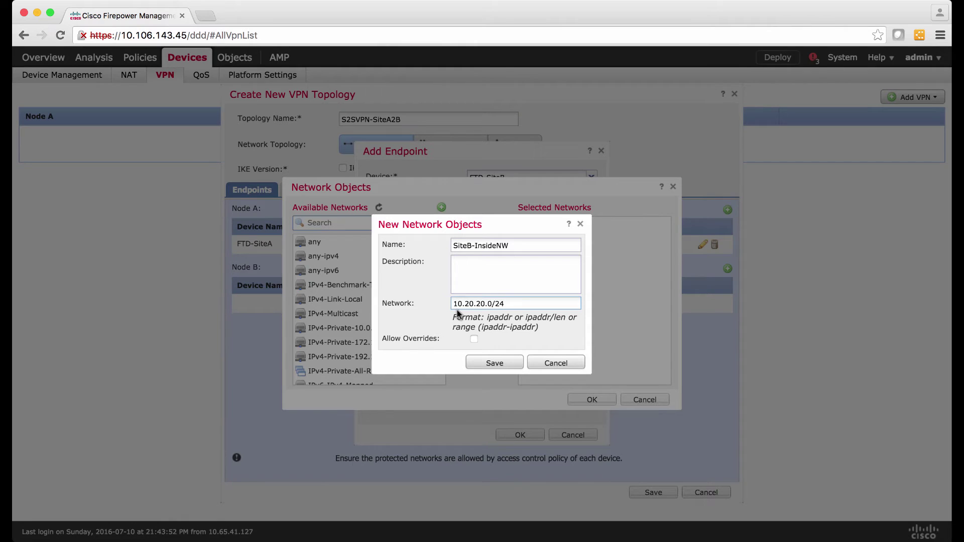
pyautogui.click(498, 363)
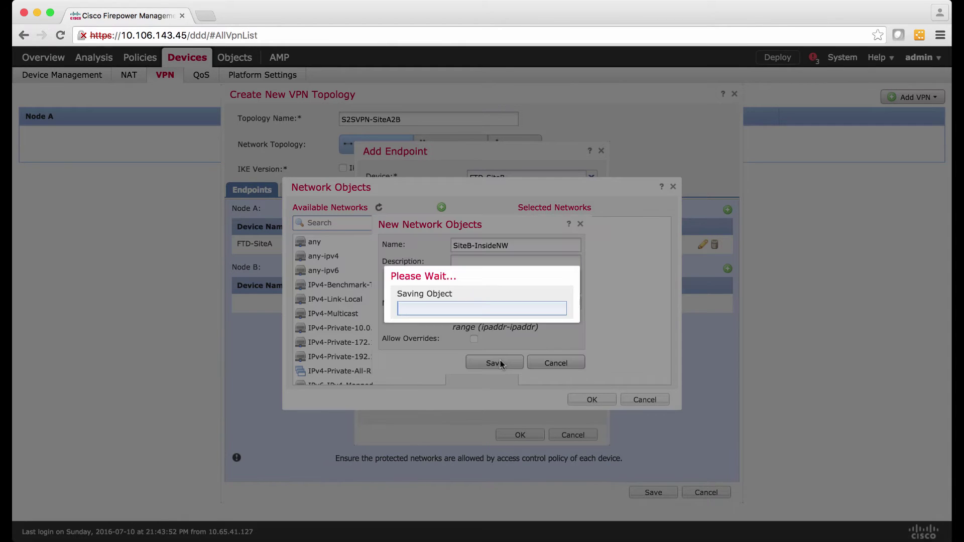
# Assign SiteB-InsideNW as the protected network of the Node B endpoint.
pyautogui.scroll(-3, 421, 327)
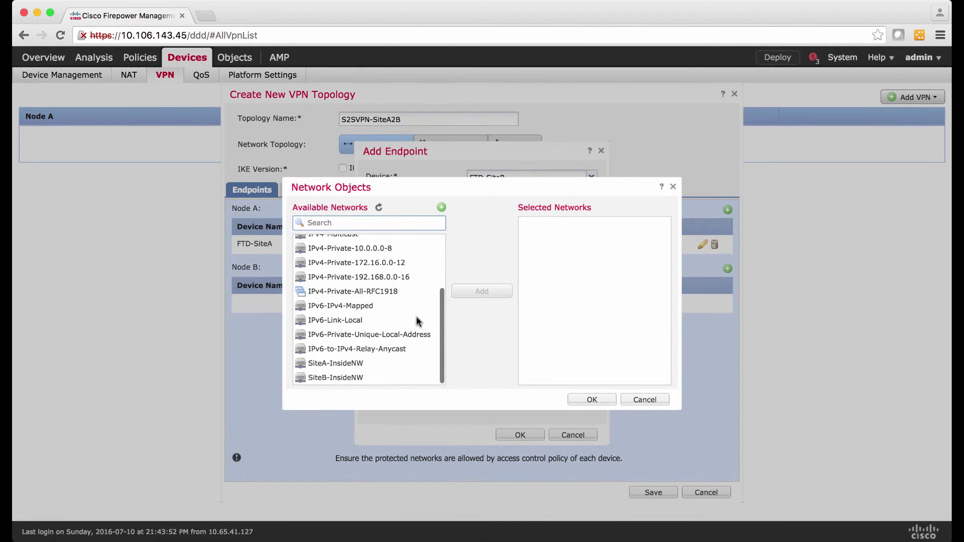
pyautogui.click(392, 381)
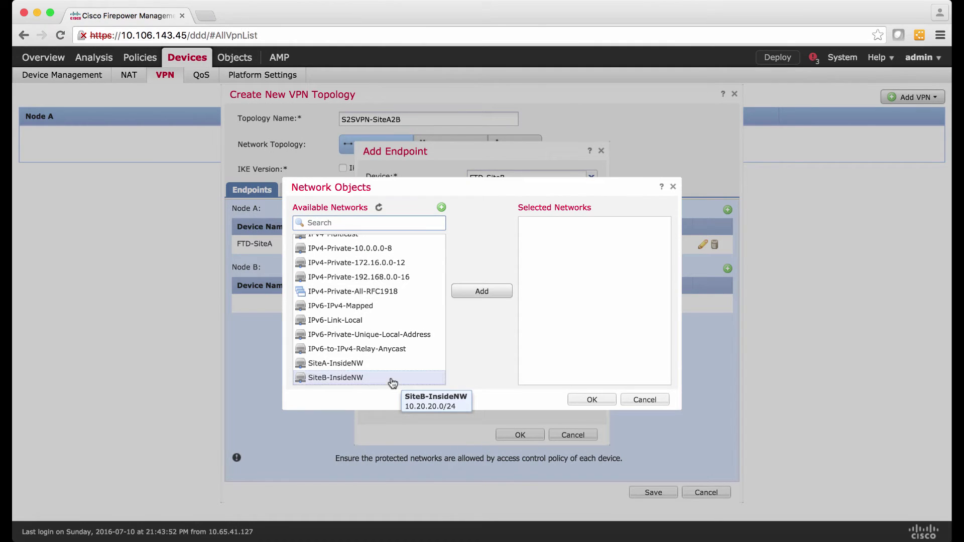
pyautogui.click(483, 293)
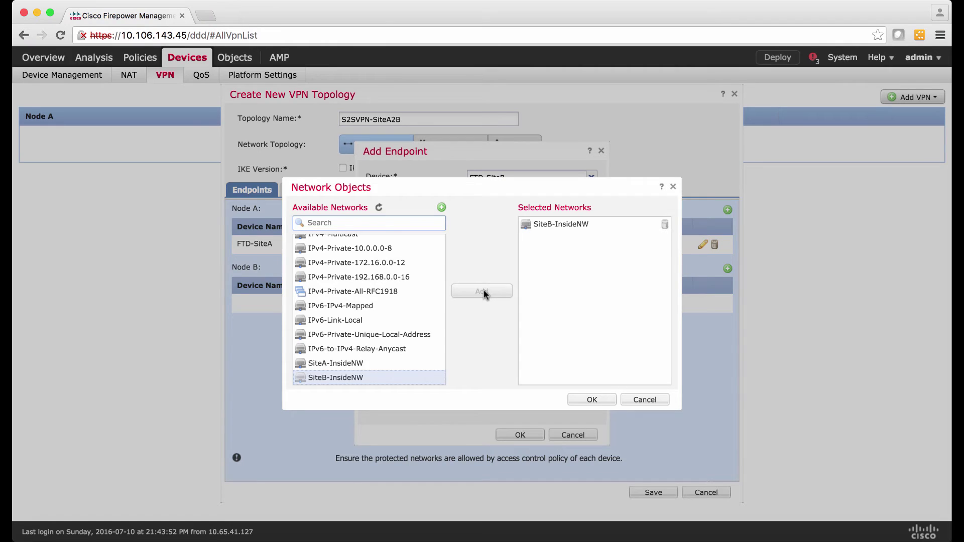
pyautogui.click(600, 400)
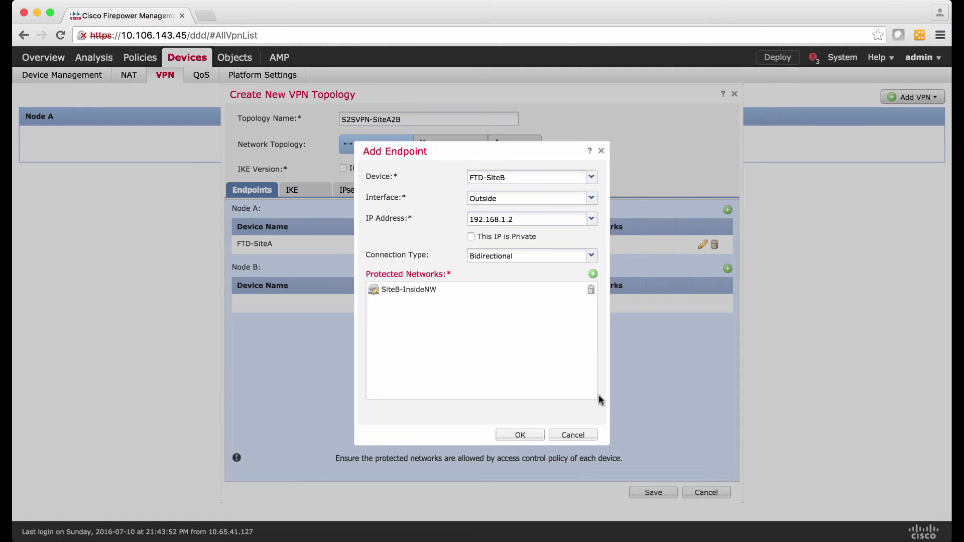
# Confirm the Node B endpoint and open the topology's IKE settings.
pyautogui.click(518, 435)
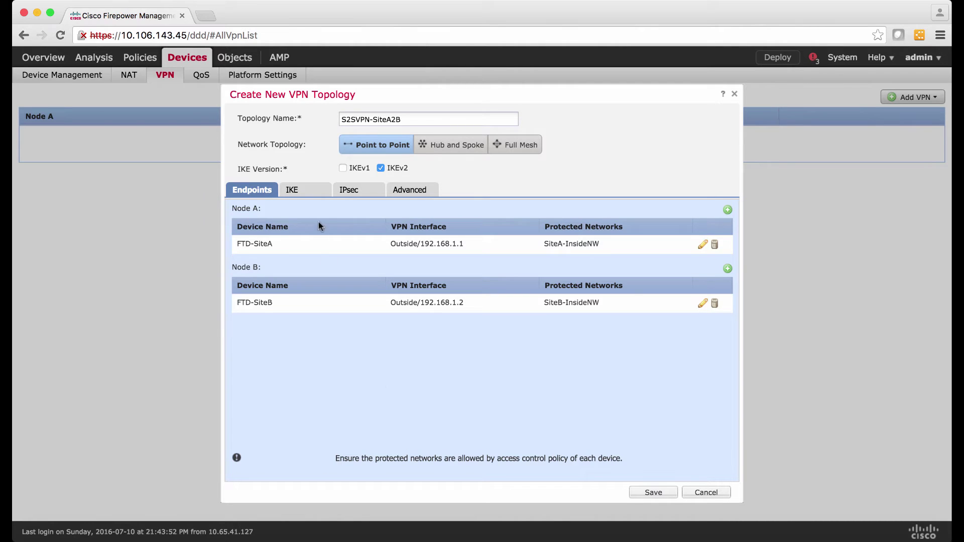
pyautogui.click(305, 195)
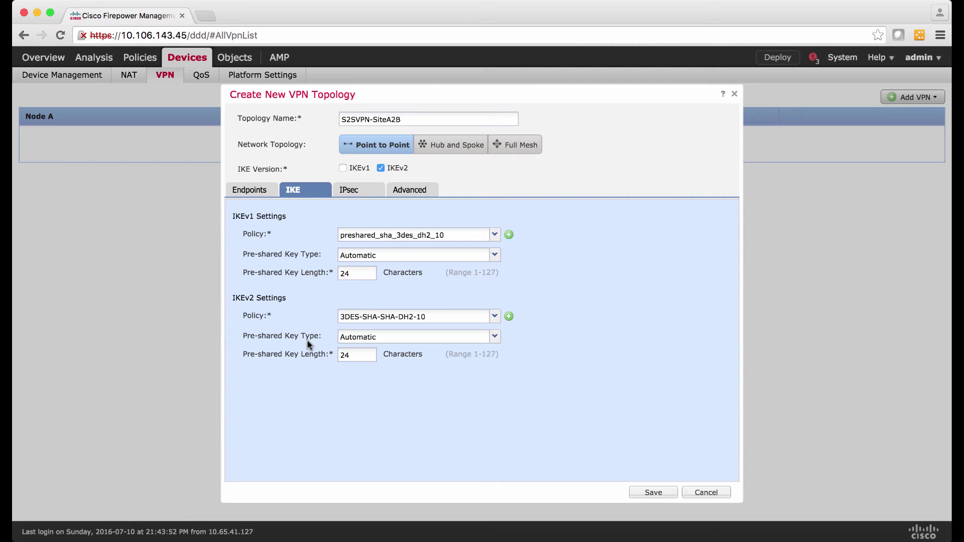
# Try the Manual pre-shared key type in the IKEv2 settings and return it to Automatic with a key length of 24 characters.
pyautogui.click(494, 337)
pyautogui.click(539, 327)
pyautogui.click(494, 337)
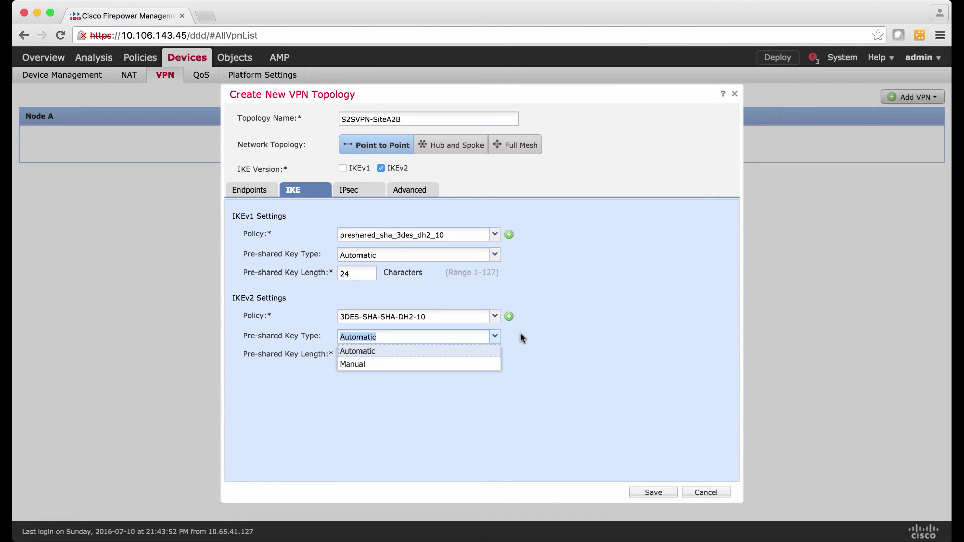
pyautogui.click(483, 364)
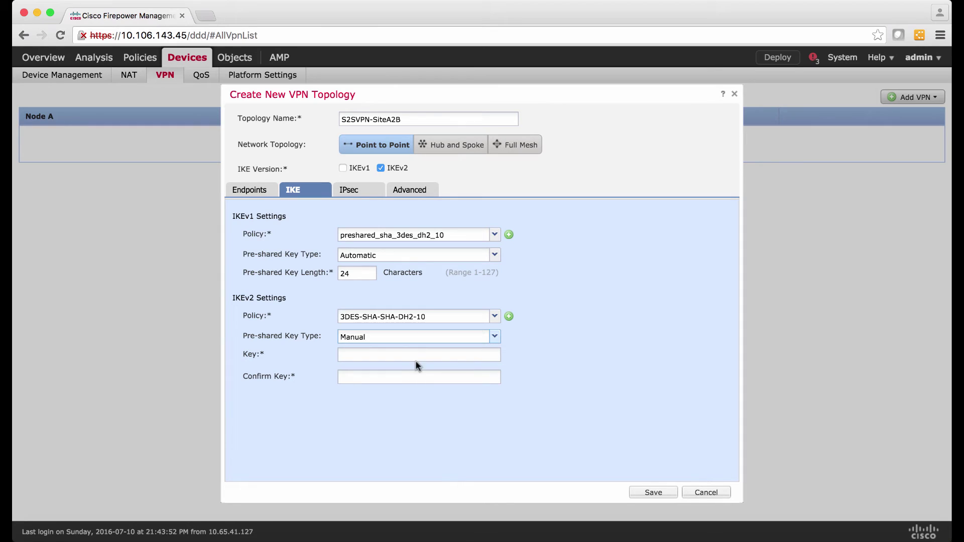
pyautogui.click(491, 335)
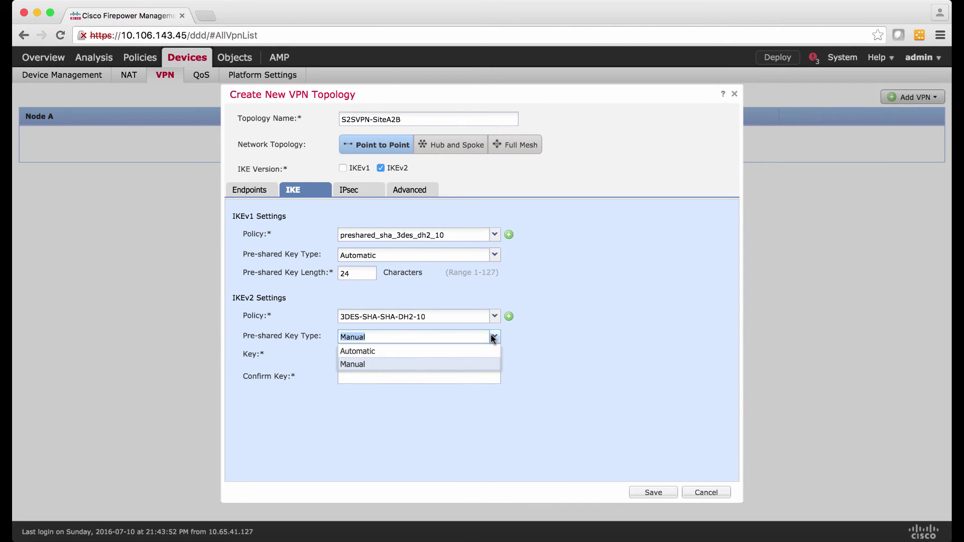
pyautogui.click(457, 354)
pyautogui.click(366, 355)
pyautogui.write('24')
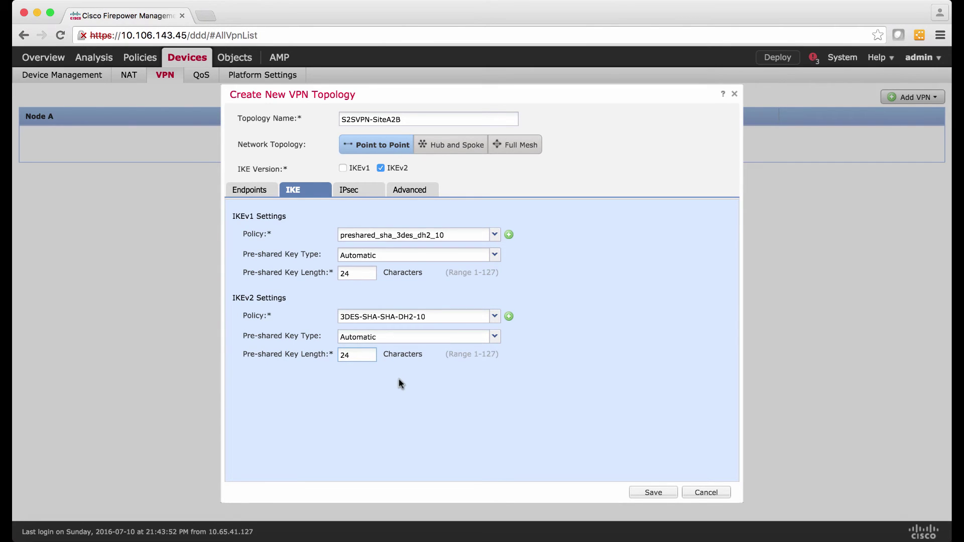
# Review the IPsec and Advanced settings of the S2SVPN-SiteA2B topology and save it.
pyautogui.click(359, 195)
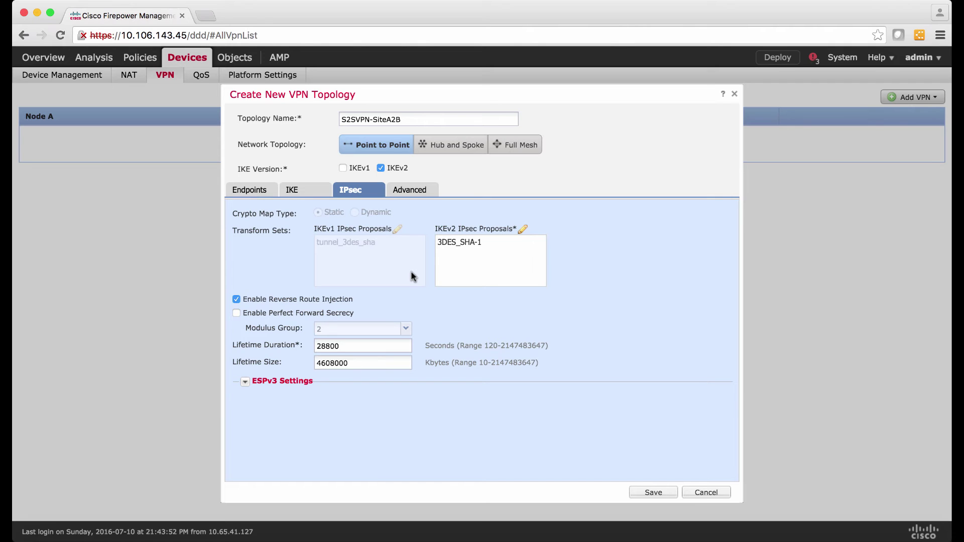
pyautogui.click(408, 190)
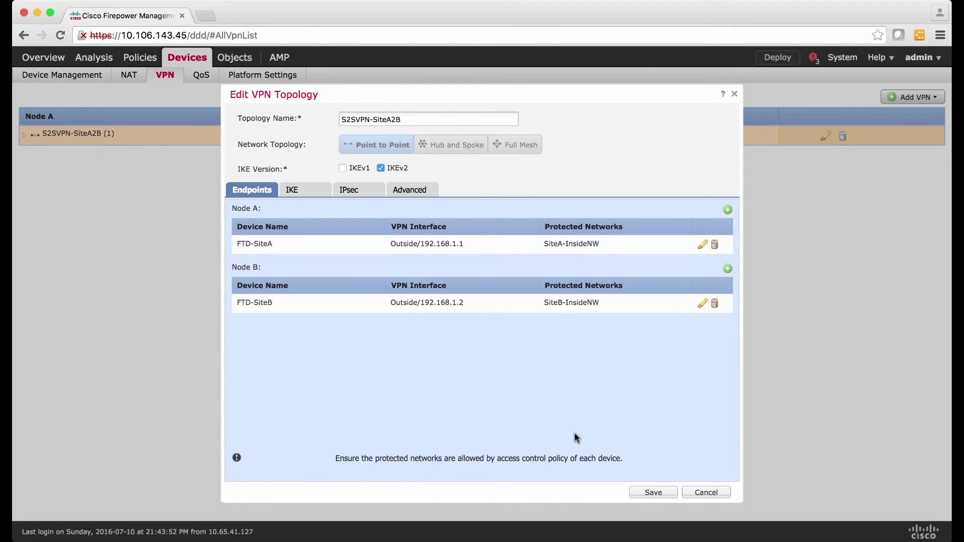
pyautogui.click(653, 493)
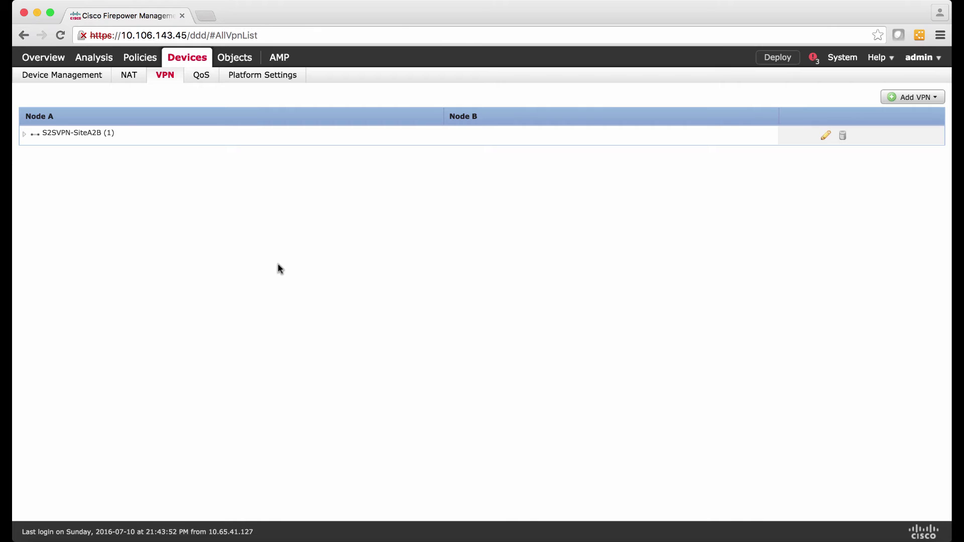
# Start a rule named S2S-SiteA2B with the Allow action in the AC-FTD-SiteA access control policy.
pyautogui.moveTo(142, 59)
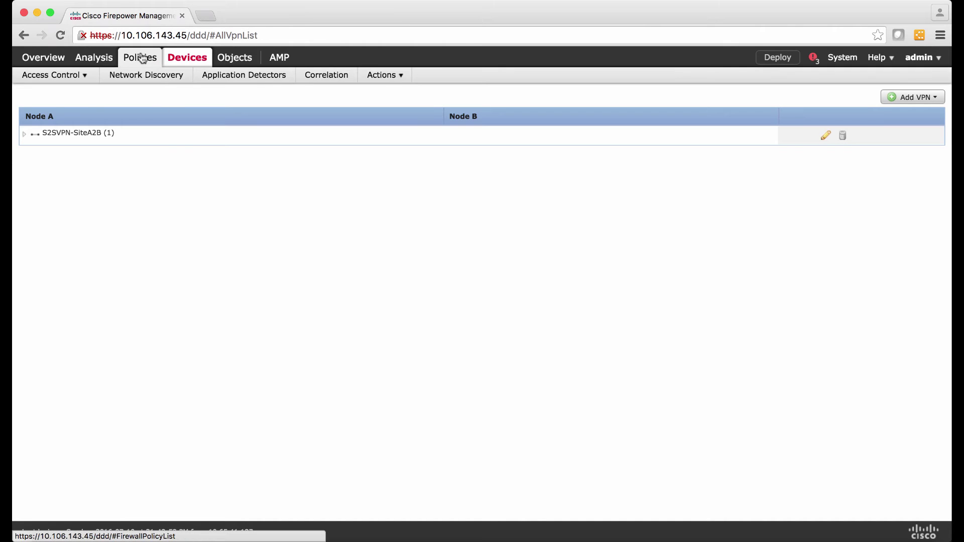
pyautogui.moveTo(83, 76)
pyautogui.click(72, 96)
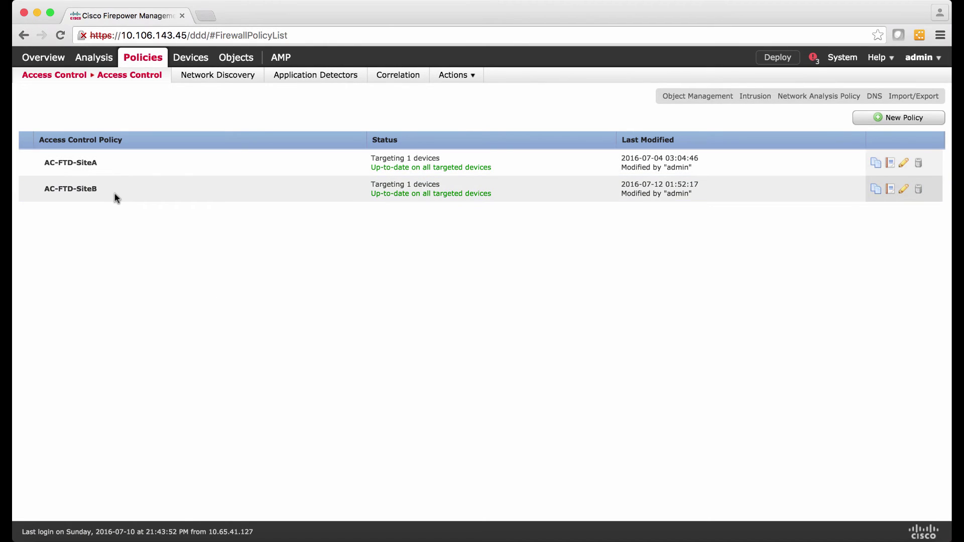
pyautogui.click(903, 165)
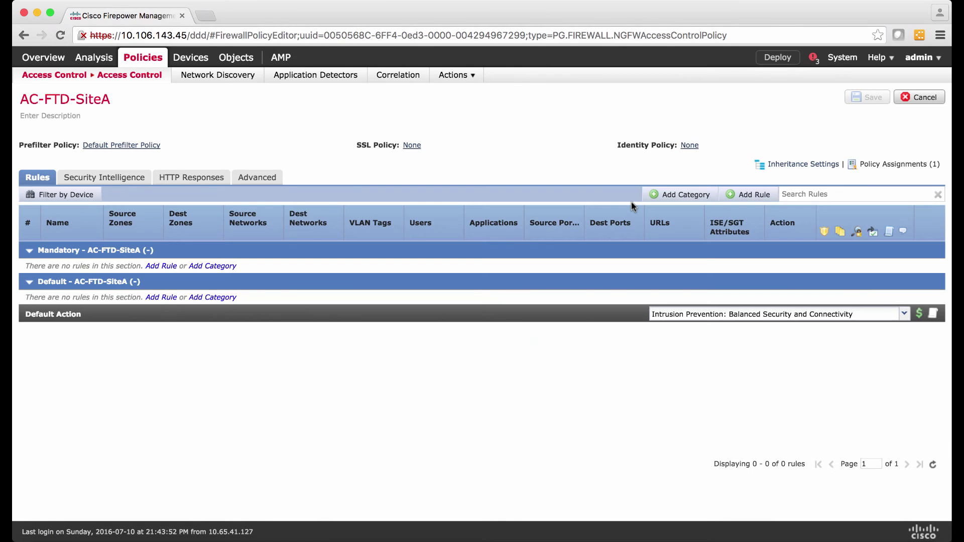
pyautogui.click(749, 195)
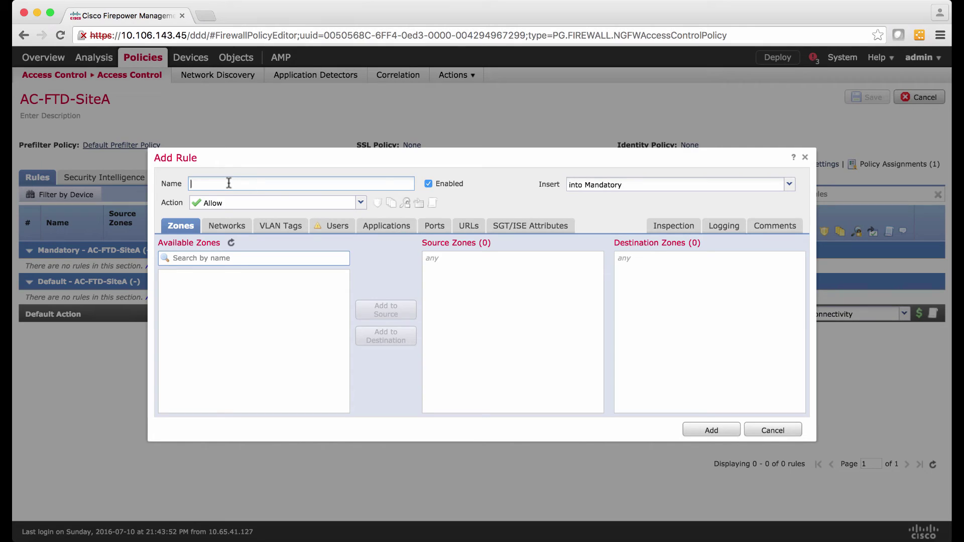
pyautogui.write('S2S-SiteA2B')
pyautogui.click(230, 207)
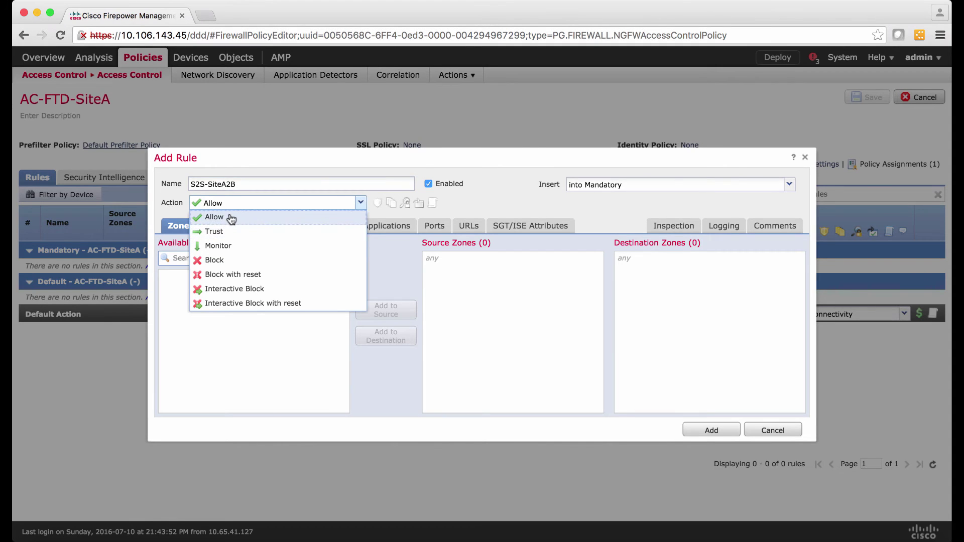
pyautogui.click(231, 219)
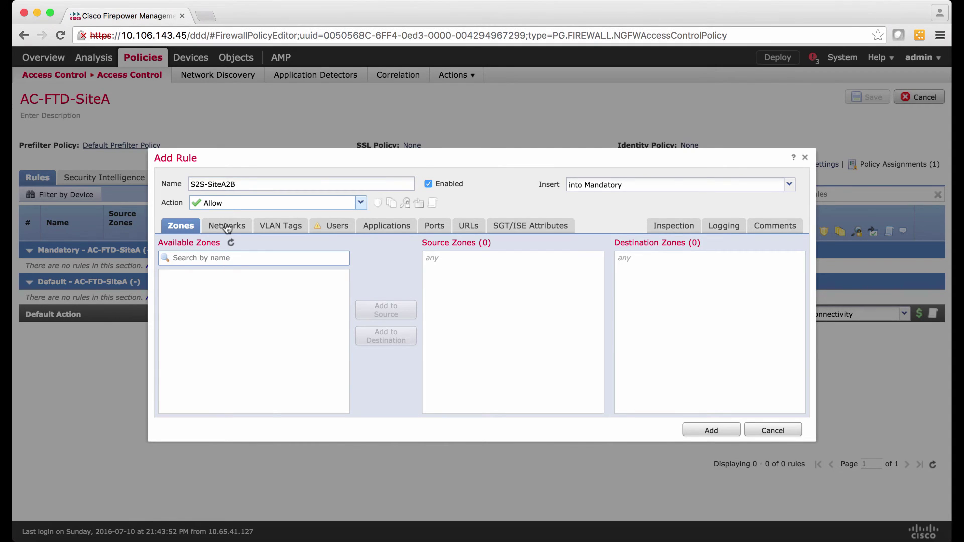
# Add the S2S-SiteA2B rule with source network SiteA-InsideNW and destination network SiteB-InsideNW, and save the policy.
pyautogui.click(227, 227)
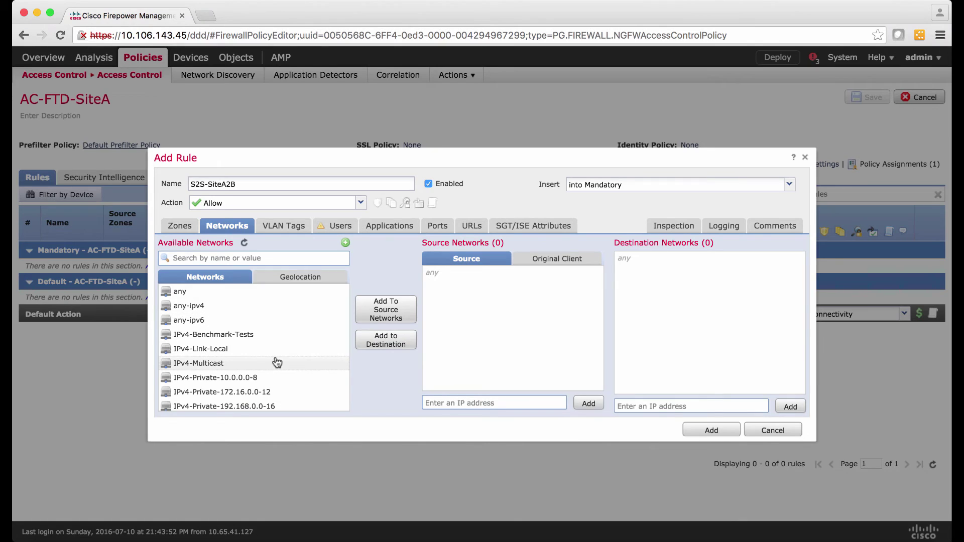
pyautogui.scroll(-3, 274, 359)
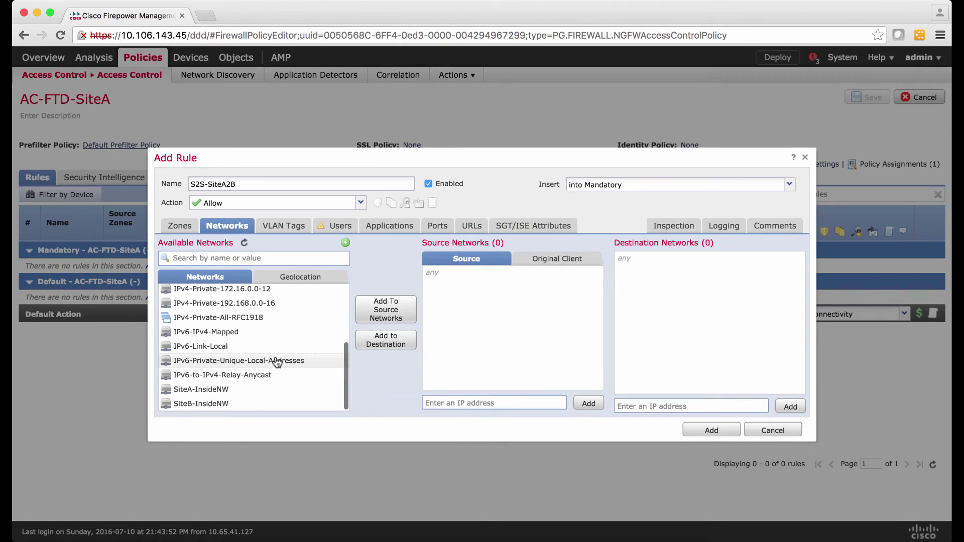
pyautogui.click(267, 393)
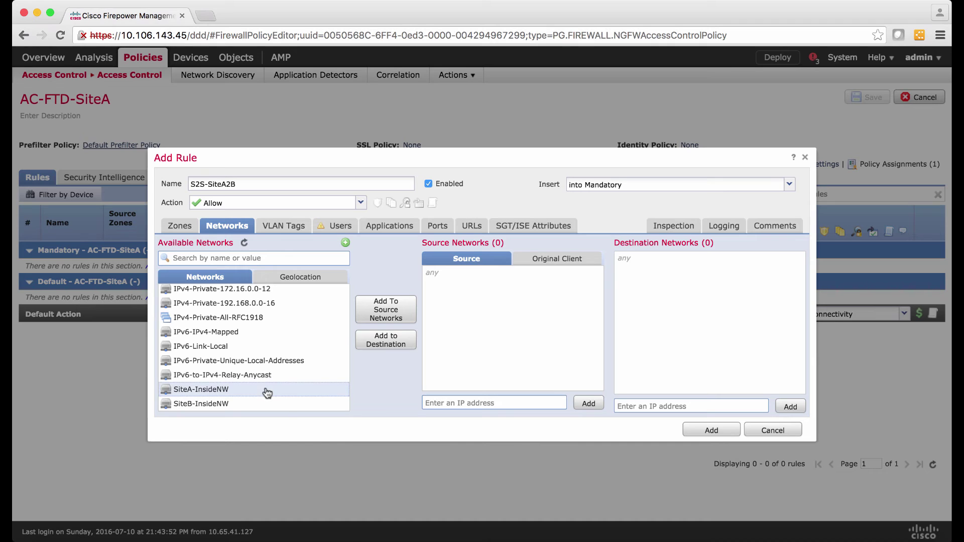
pyautogui.click(374, 314)
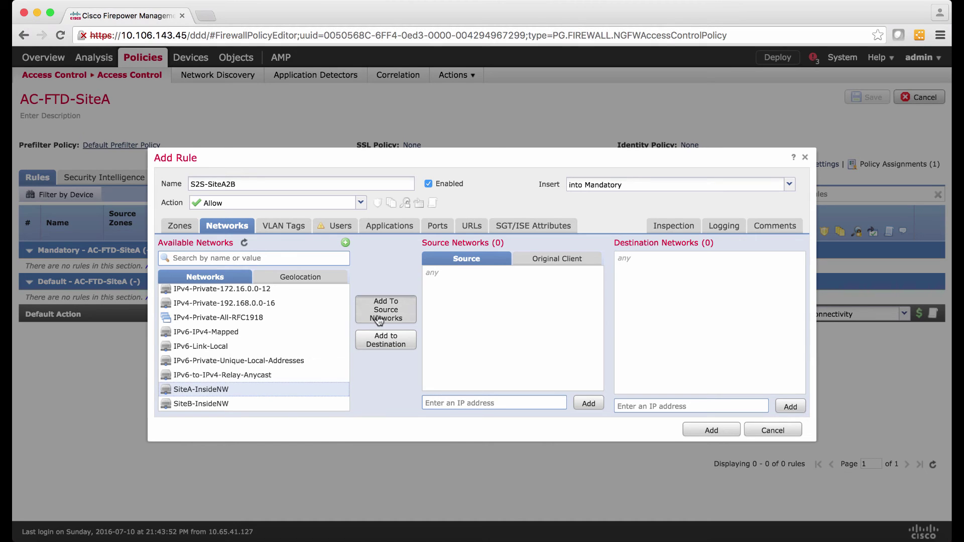
pyautogui.click(249, 405)
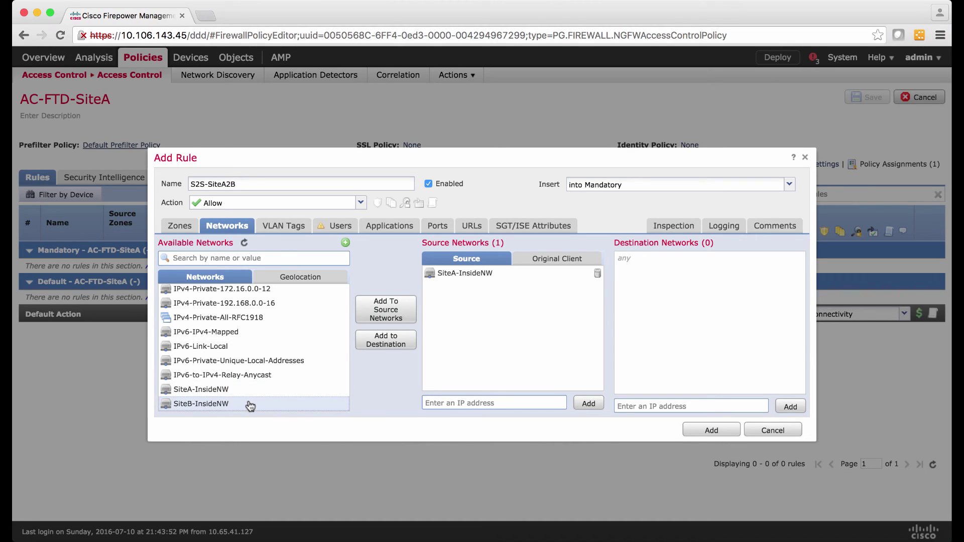
pyautogui.click(374, 337)
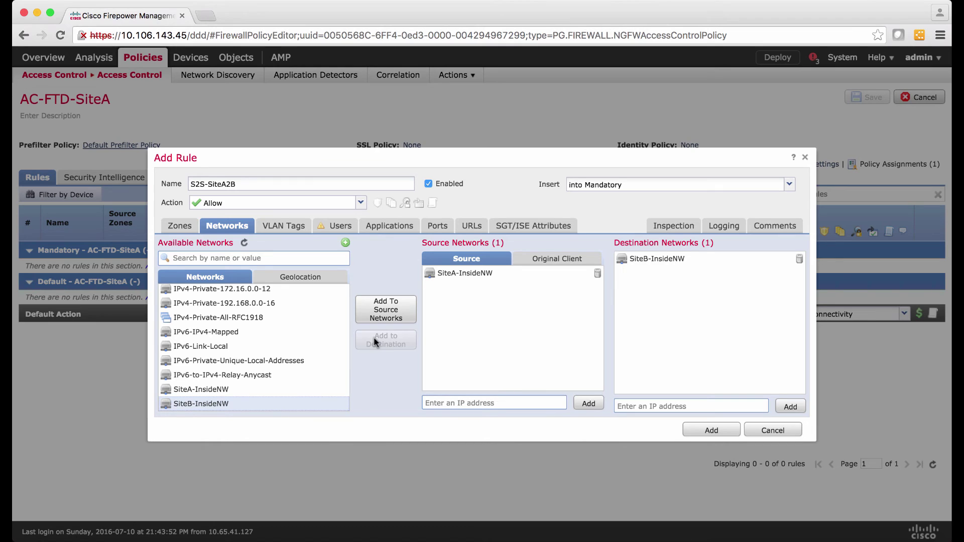
pyautogui.click(713, 431)
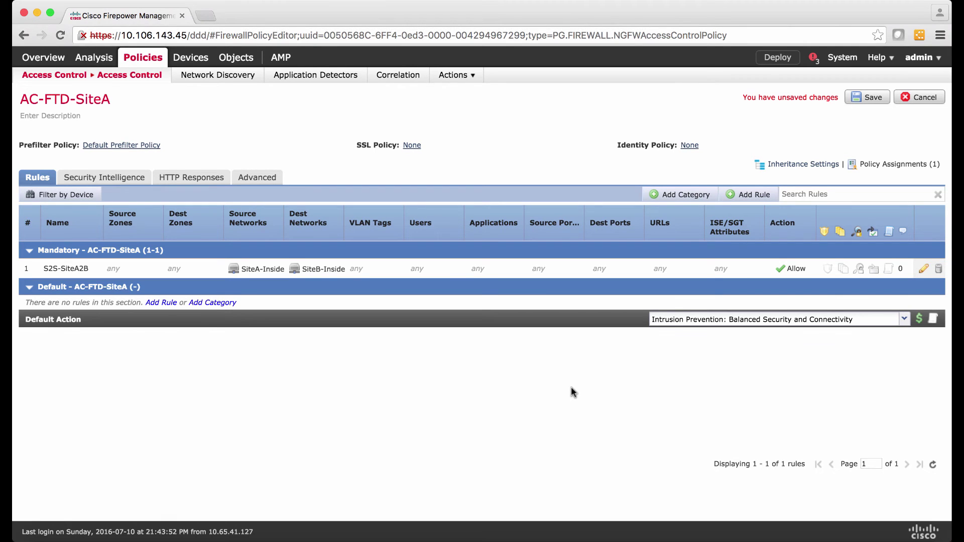
pyautogui.click(853, 97)
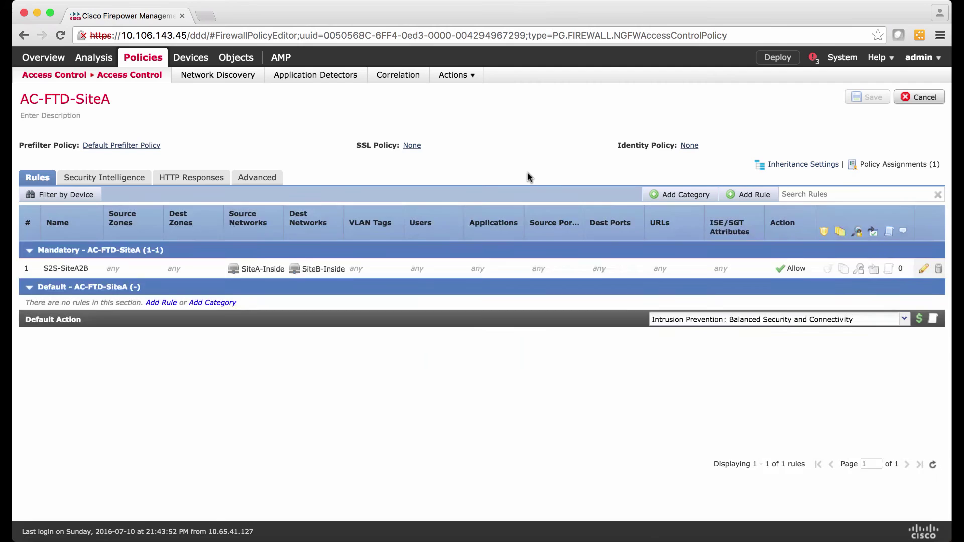
# Start a rule named S2S-SiteB2B in the AC-FTD-SiteB access control policy.
pyautogui.click(54, 75)
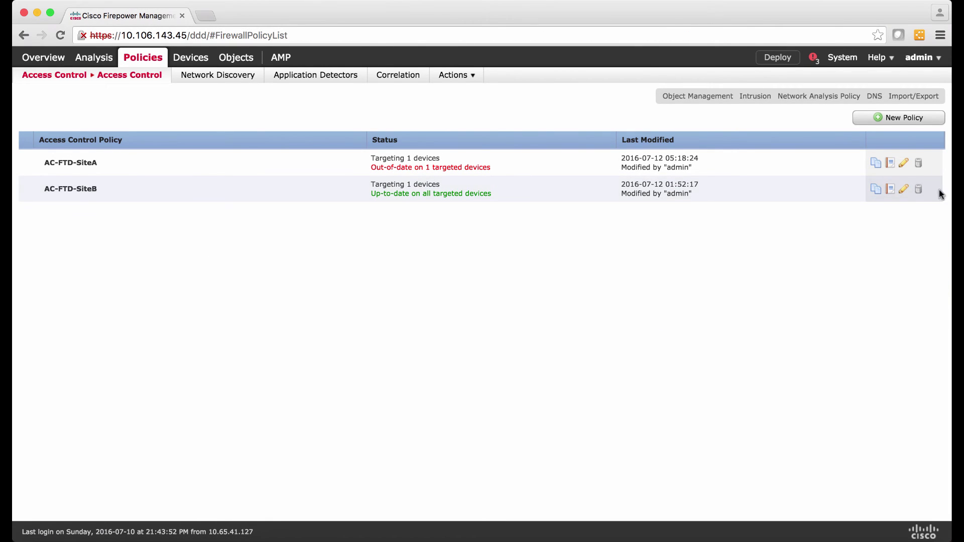
pyautogui.click(904, 190)
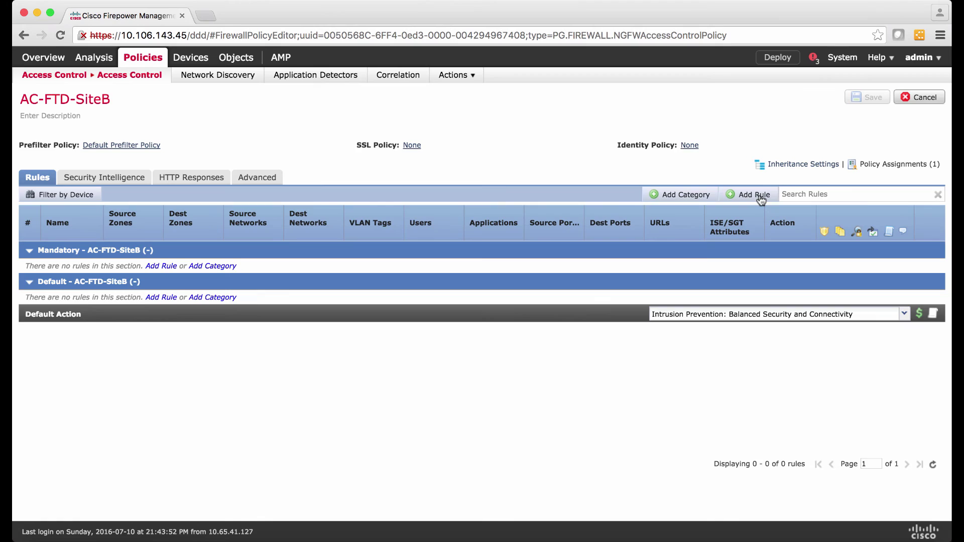
pyautogui.click(761, 198)
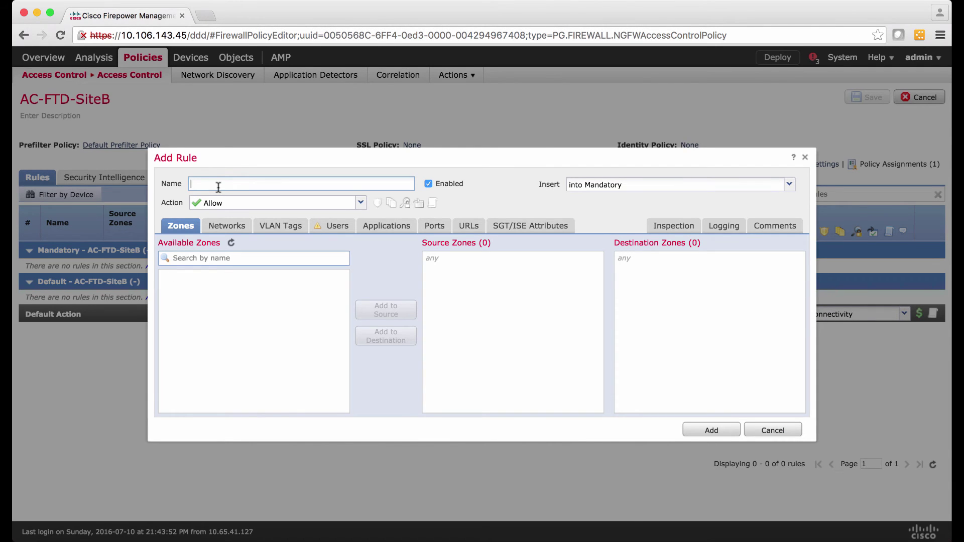
pyautogui.write('S2S-SiteB2B')
# Add the S2S-SiteB2B rule with source network SiteB-InsideNW and destination network SiteA-InsideNW, and save the policy.
pyautogui.click(228, 226)
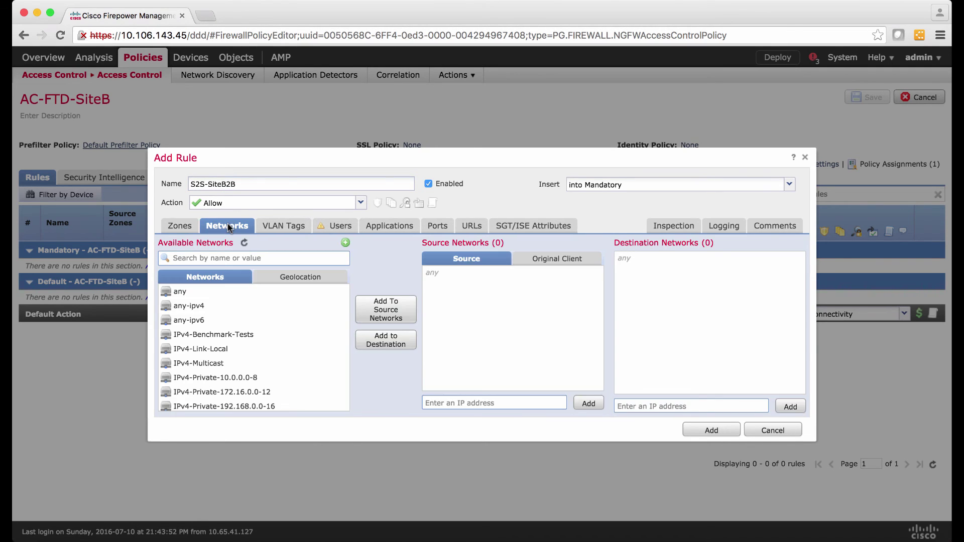
pyautogui.scroll(-5, 276, 344)
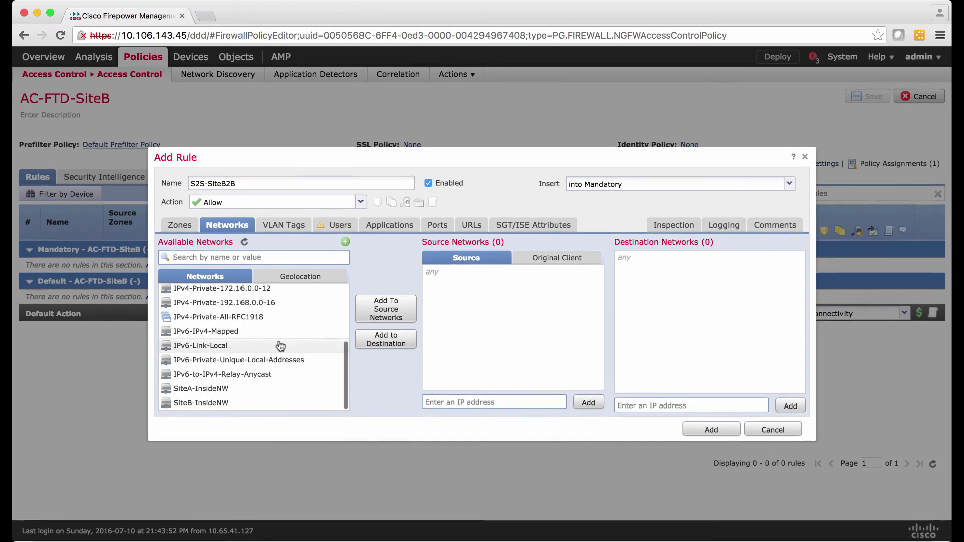
pyautogui.click(259, 407)
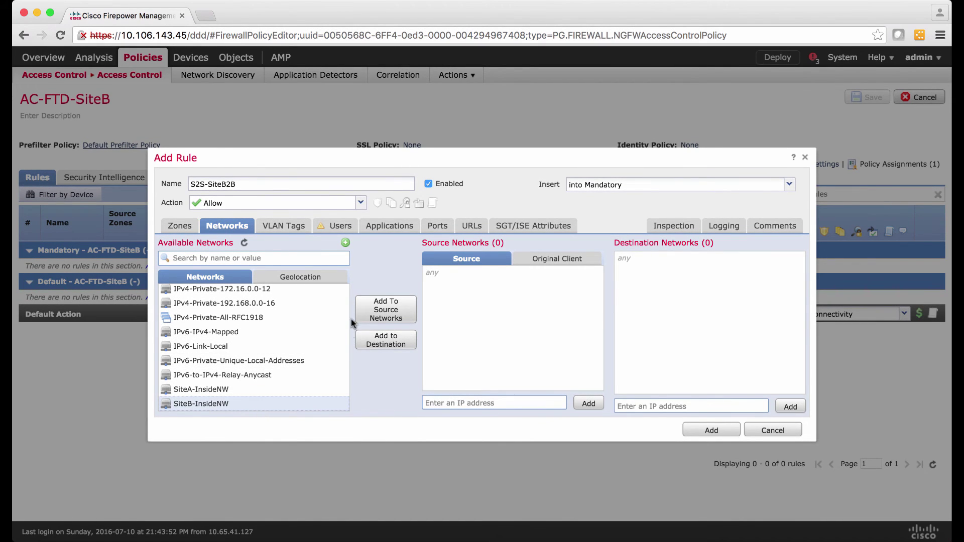
pyautogui.click(373, 315)
pyautogui.click(247, 396)
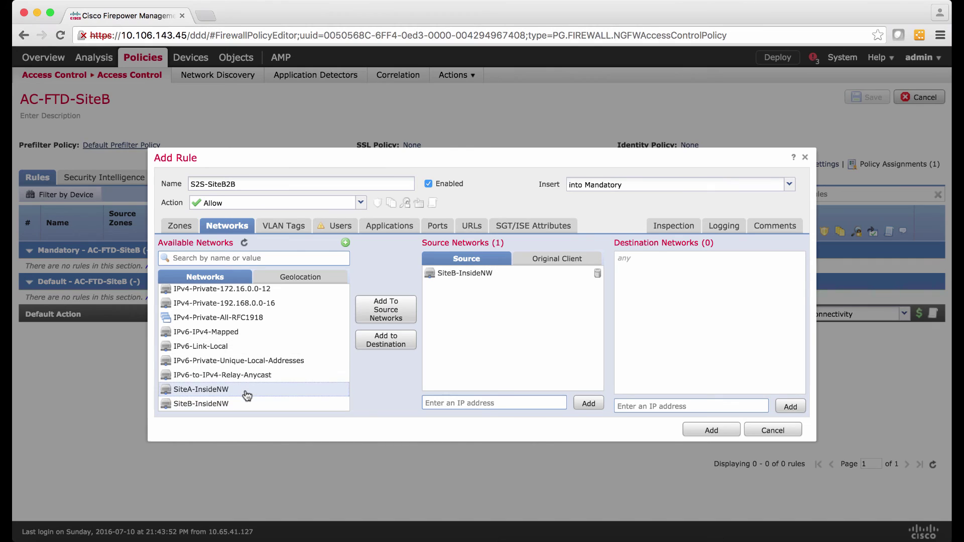
pyautogui.click(380, 345)
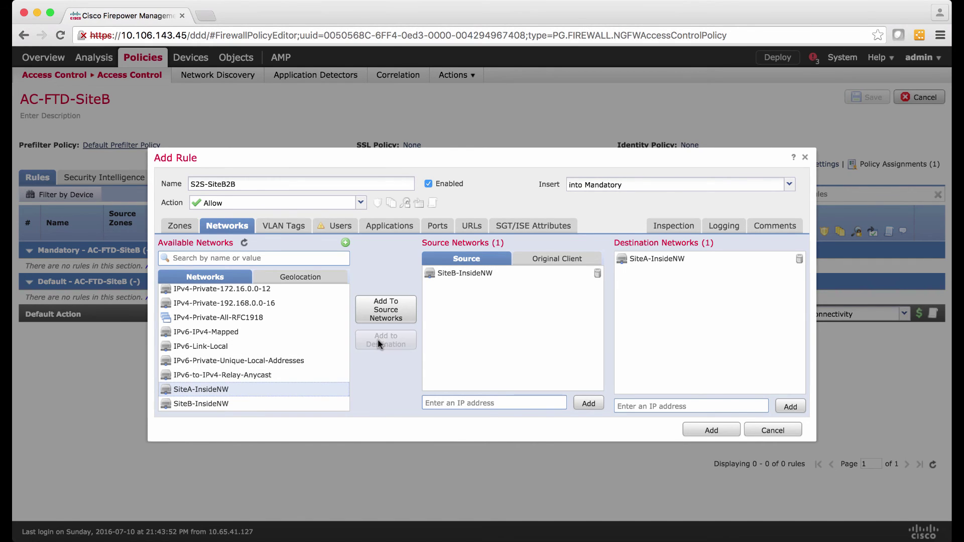
pyautogui.click(711, 431)
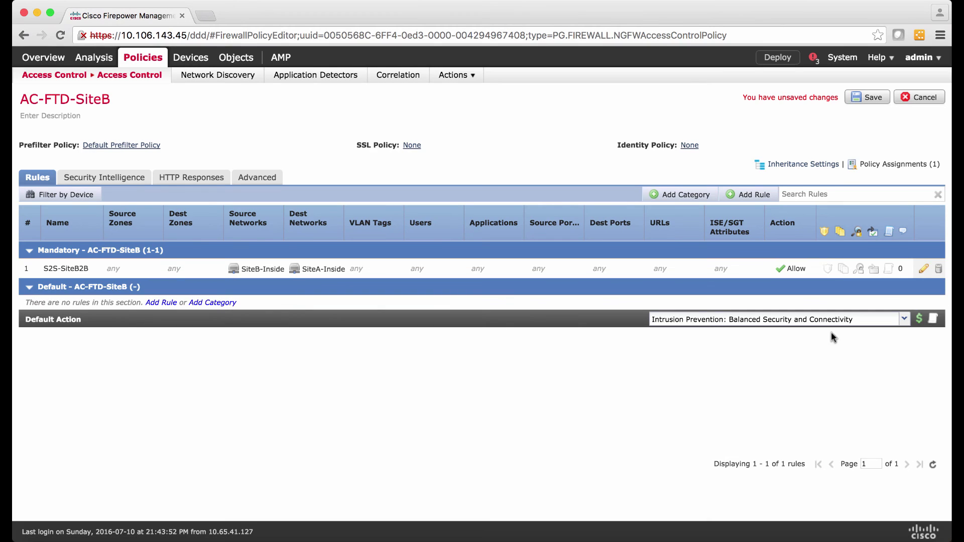
pyautogui.click(857, 99)
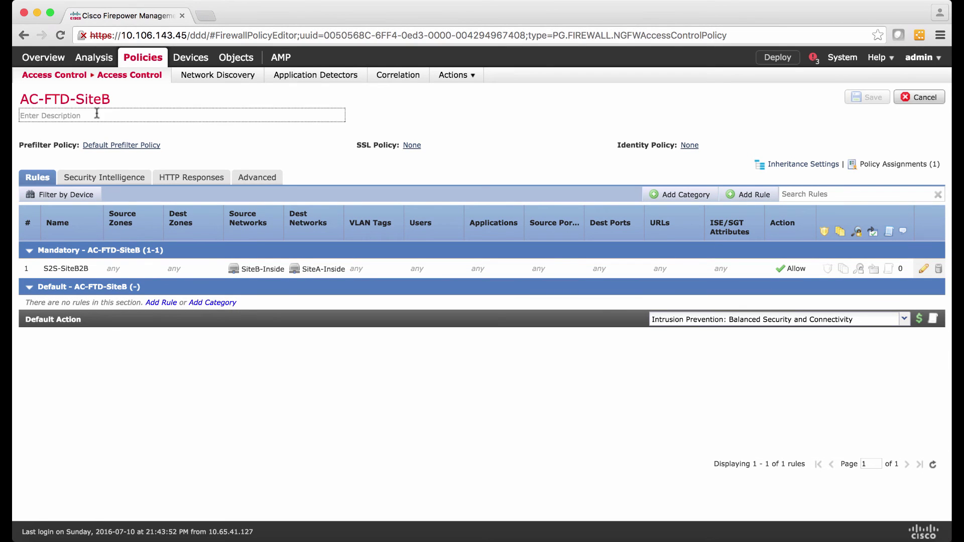
# Deploy the pending policy changes to both FTD-SiteA and FTD-SiteB, and open the deployment status.
pyautogui.click(61, 76)
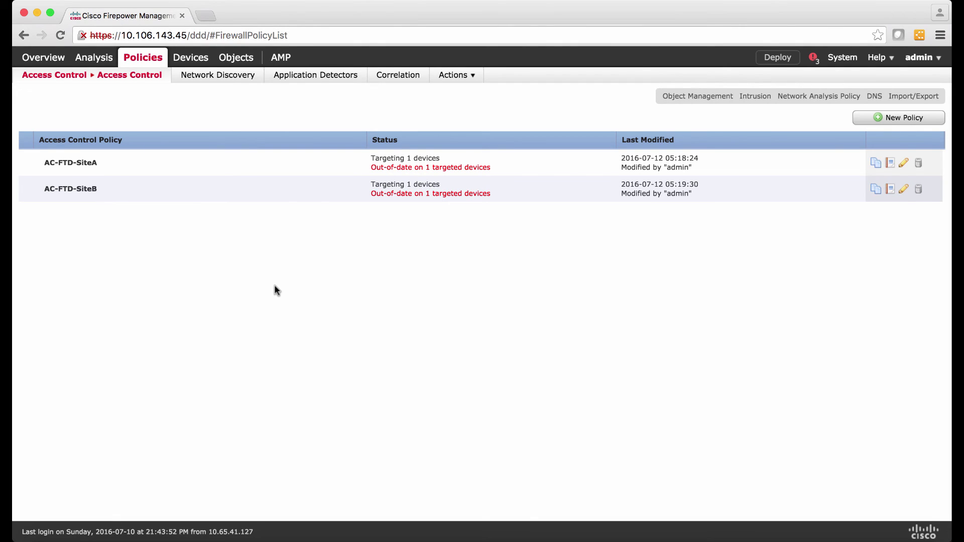
pyautogui.click(778, 58)
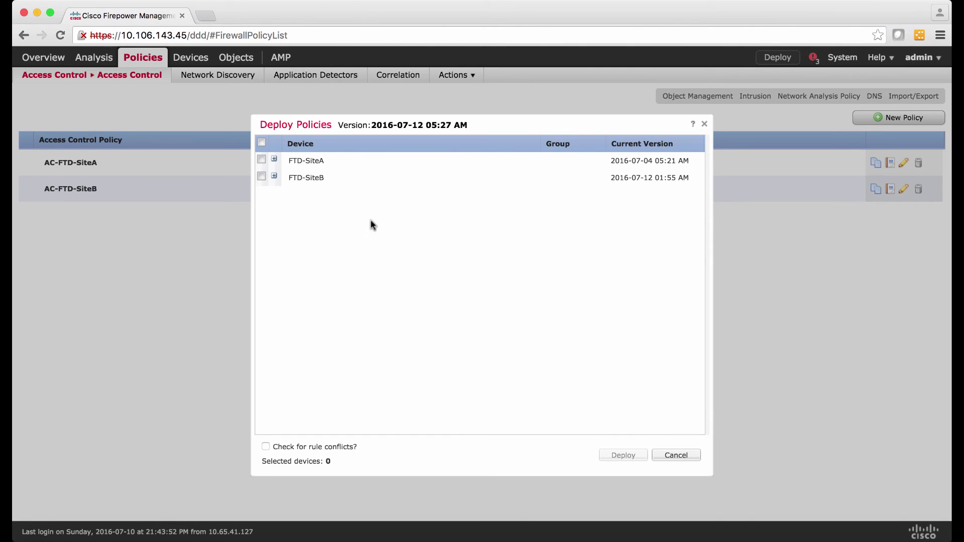
pyautogui.click(262, 142)
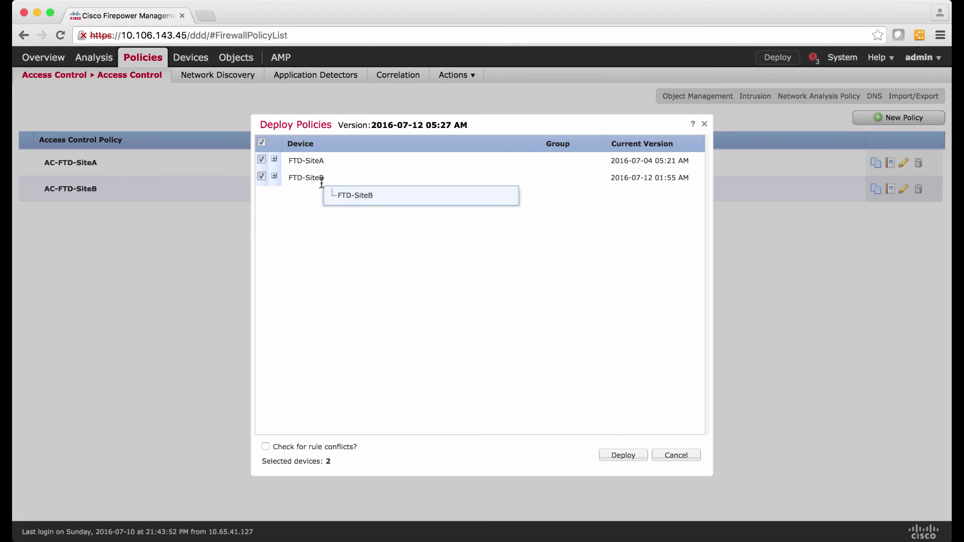
pyautogui.click(616, 456)
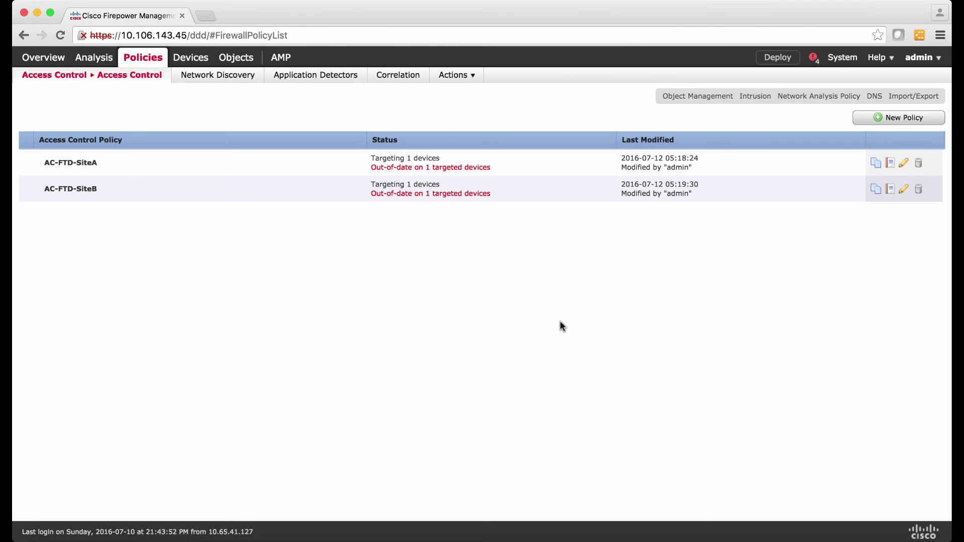
pyautogui.click(813, 59)
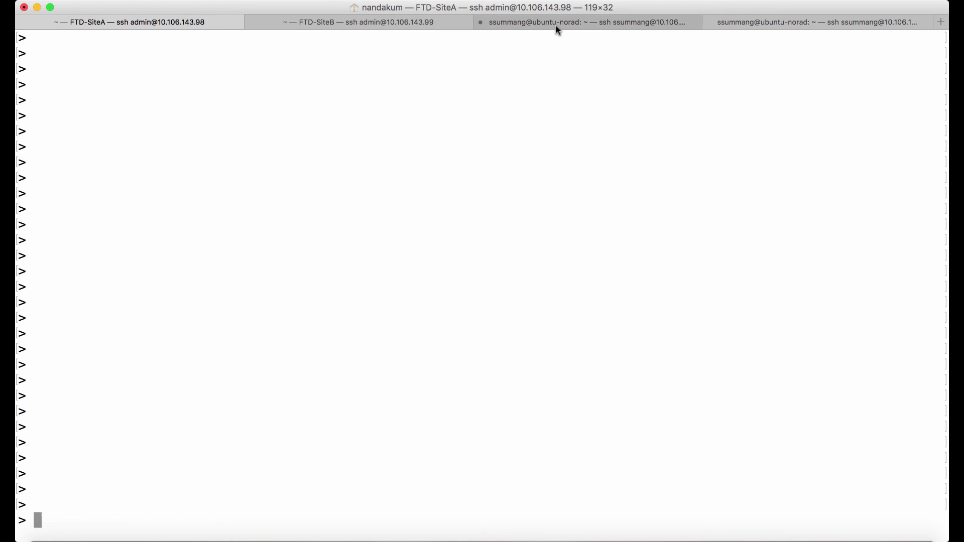
# Switch to the terminal, compare the eth1 addresses of both Ubuntu hosts, and ping 10.20.20.10 from the 10.10.10.10 host.
pyautogui.click(555, 25)
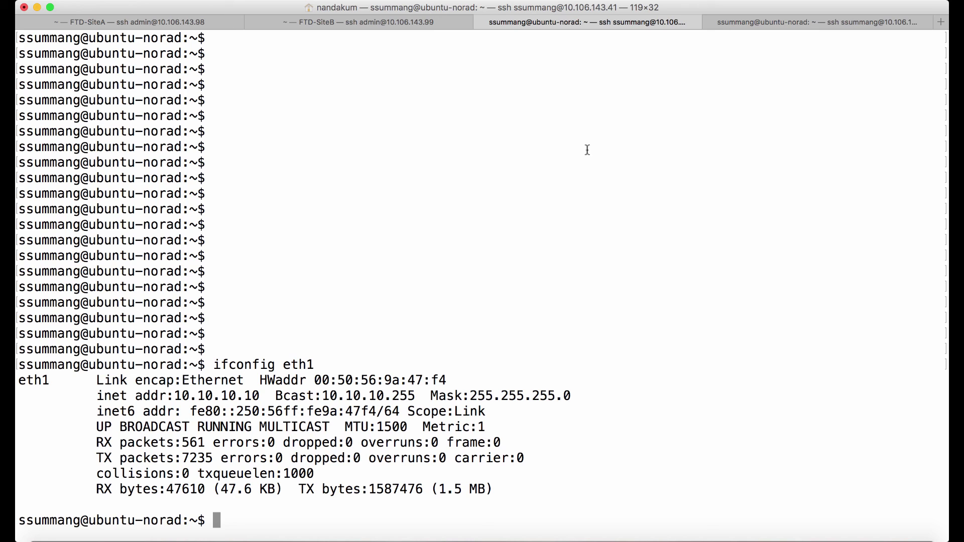
pyautogui.moveTo(176, 394); pyautogui.dragTo(259, 395)
pyautogui.click(259, 436)
pyautogui.click(784, 22)
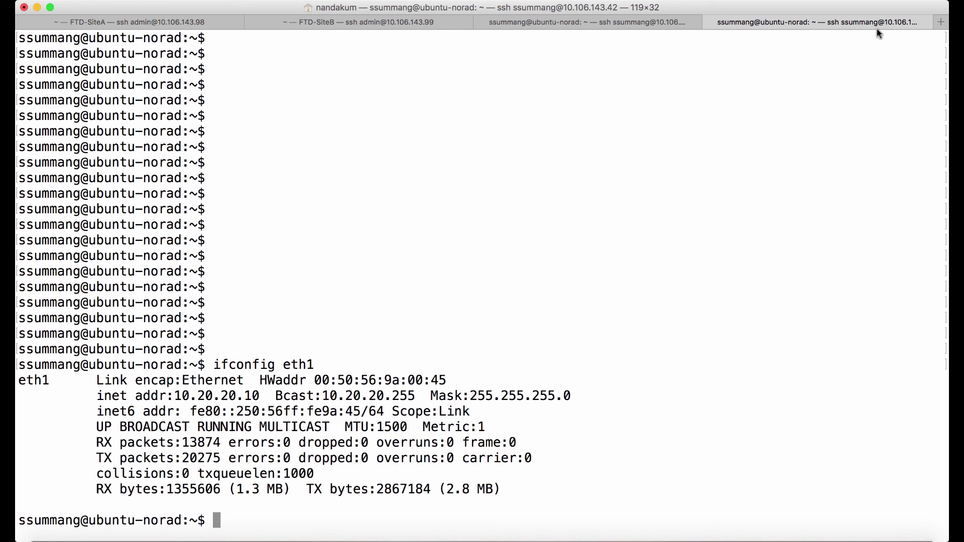
pyautogui.click(641, 25)
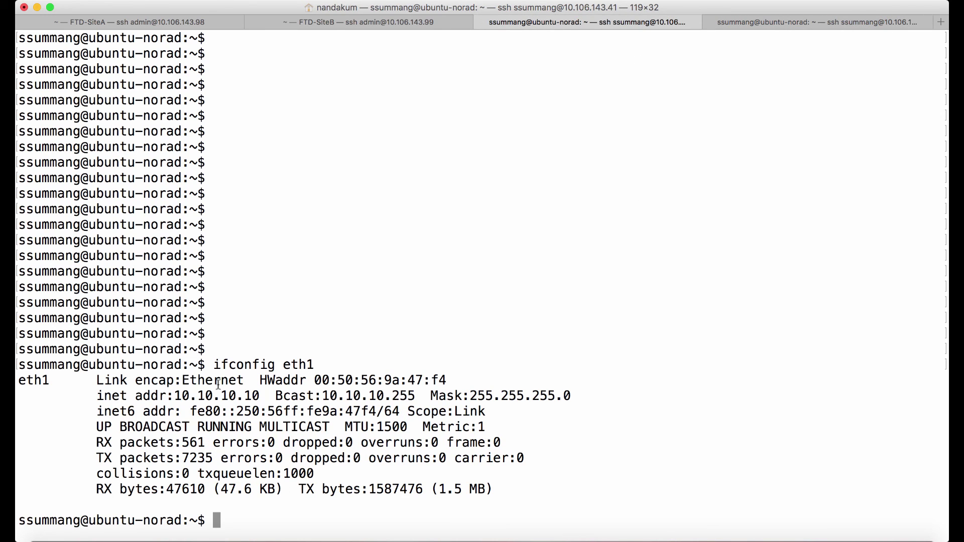
pyautogui.write('ping 10.20.20.10')
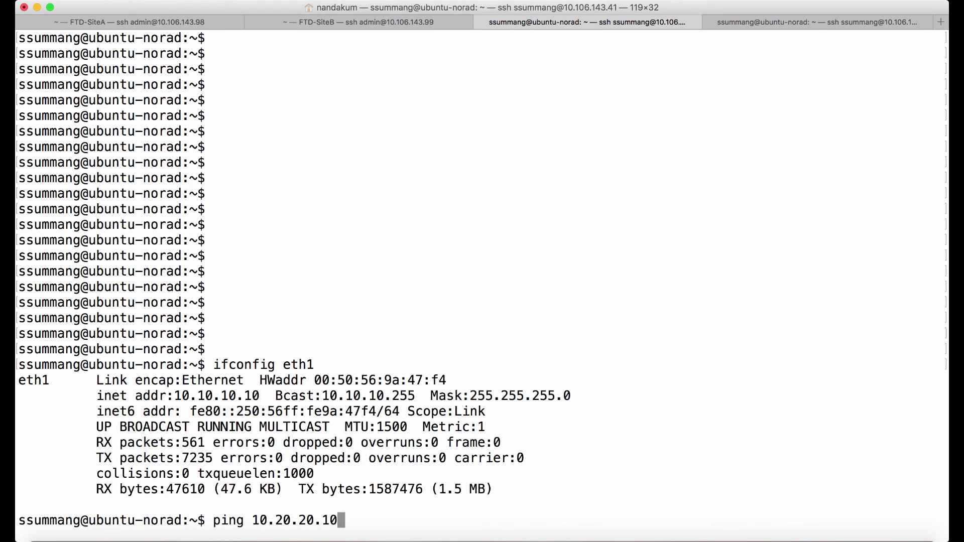
pyautogui.press('Return')
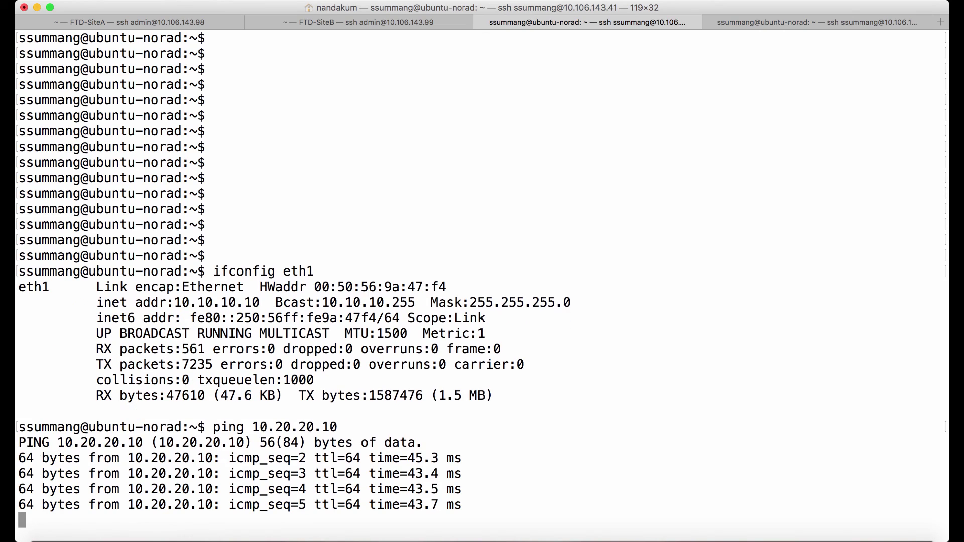
# Run show isakmp sa on FTD-SiteA and examine the tunnel's local and remote endpoints.
pyautogui.click(151, 23)
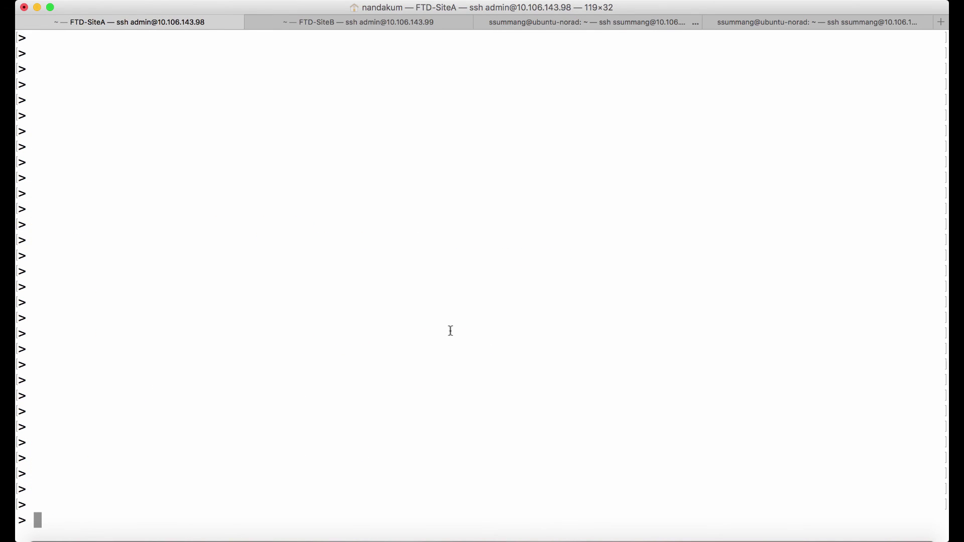
pyautogui.write('show isakmp sa')
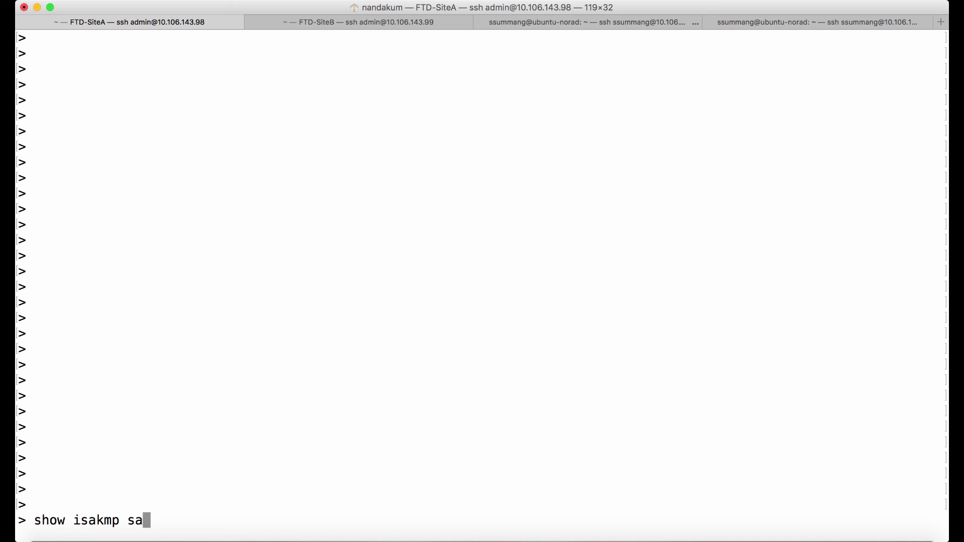
pyautogui.press('Return')
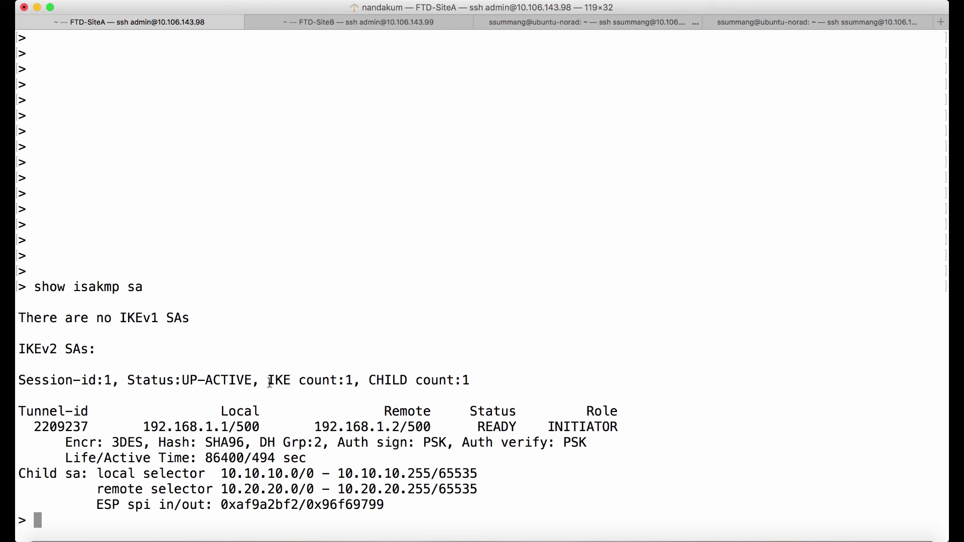
pyautogui.moveTo(134, 427); pyautogui.dragTo(437, 431)
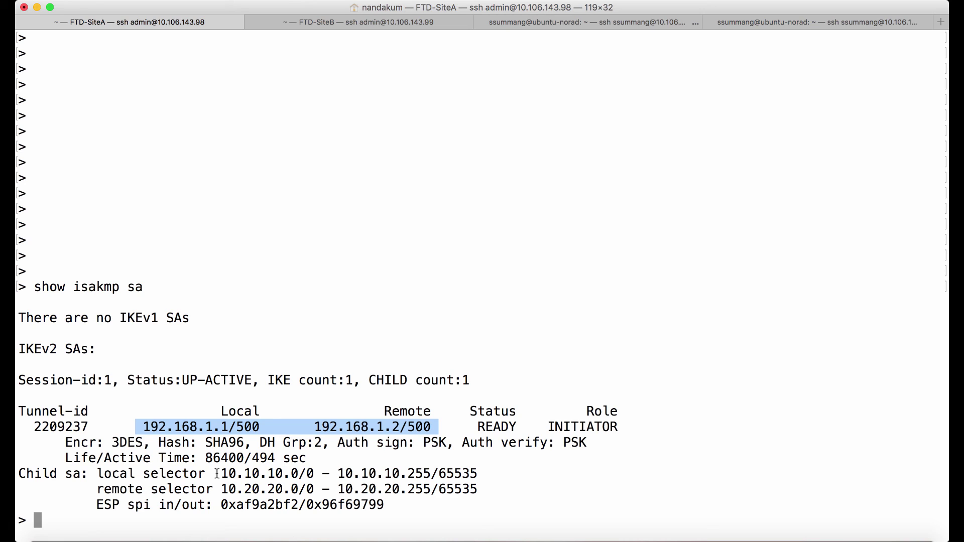
# Run show ipsec sa on FTD-SiteA and examine the inbound and outbound ESP security associations.
pyautogui.write('show')
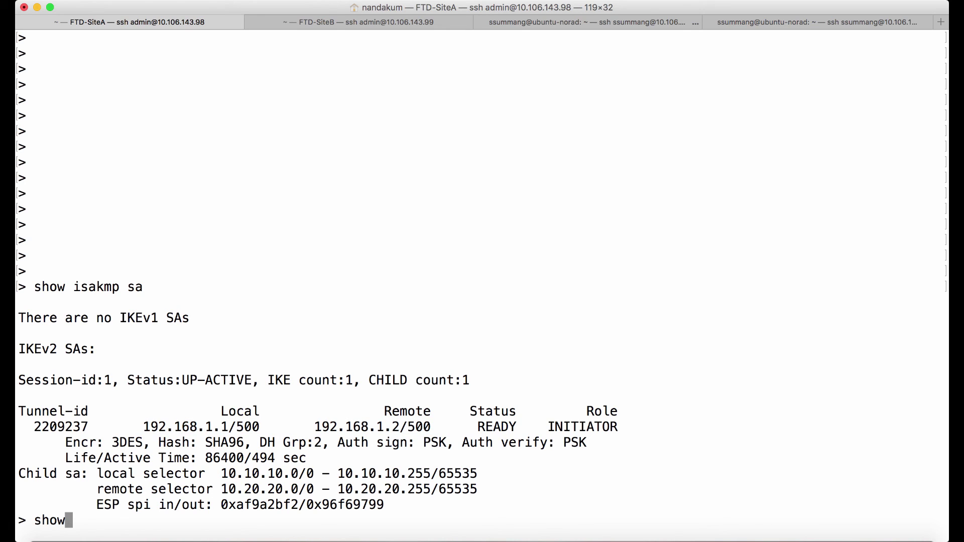
pyautogui.write(' ipsec sa')
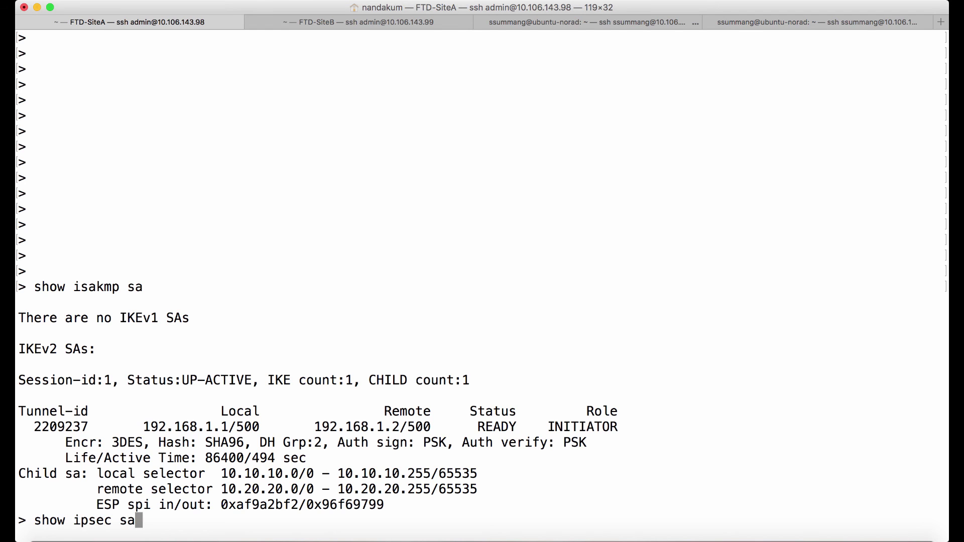
pyautogui.press('Return')
pyautogui.scroll(3, 308, 399)
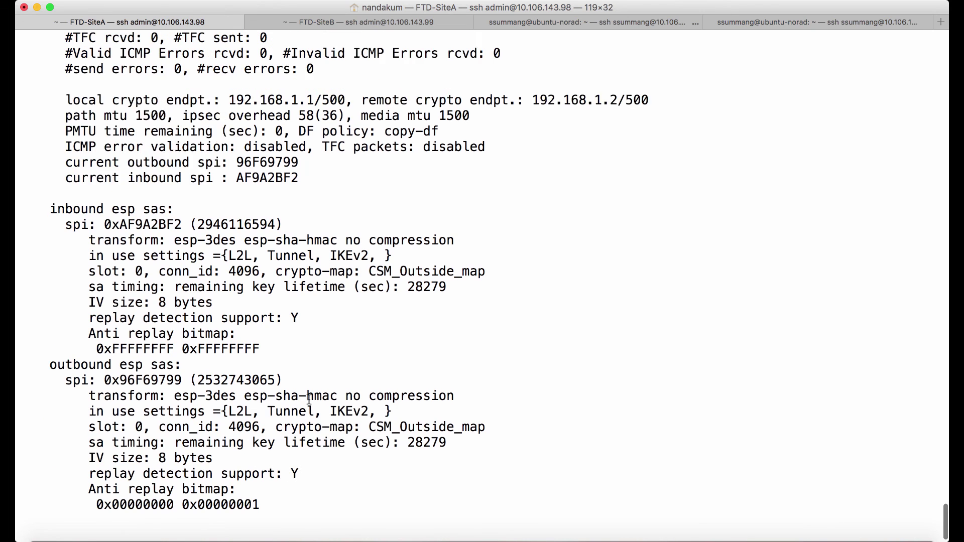
pyautogui.scroll(-3, 309, 400)
pyautogui.moveTo(299, 302); pyautogui.dragTo(89, 303)
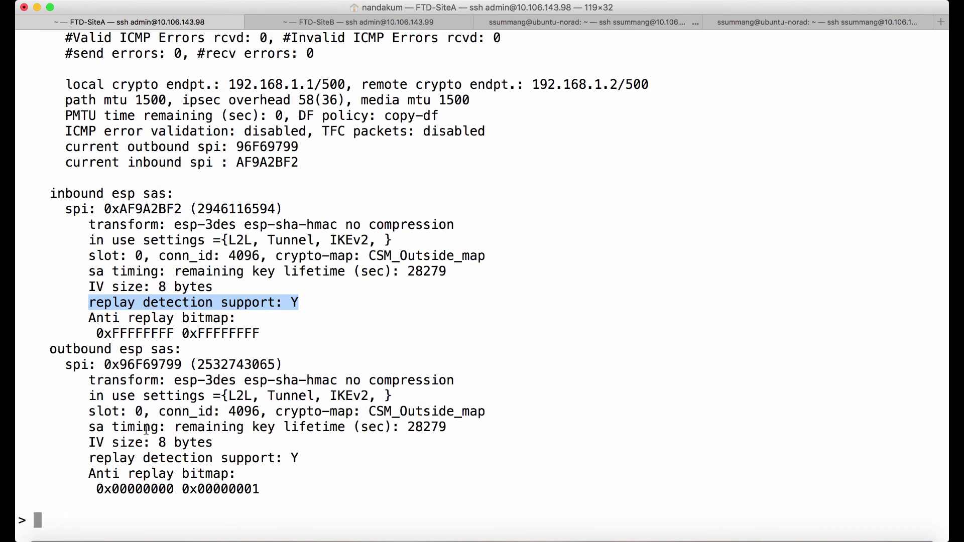
pyautogui.click(461, 371)
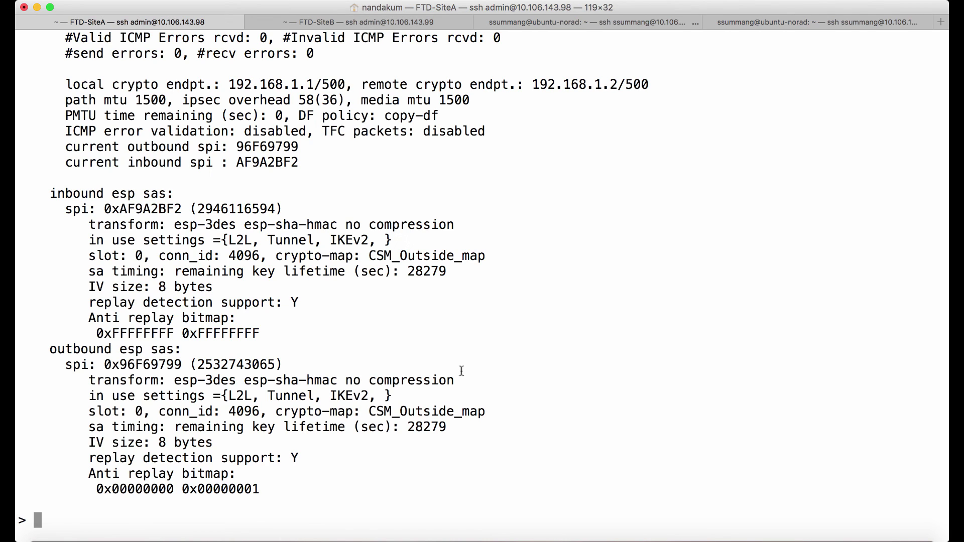